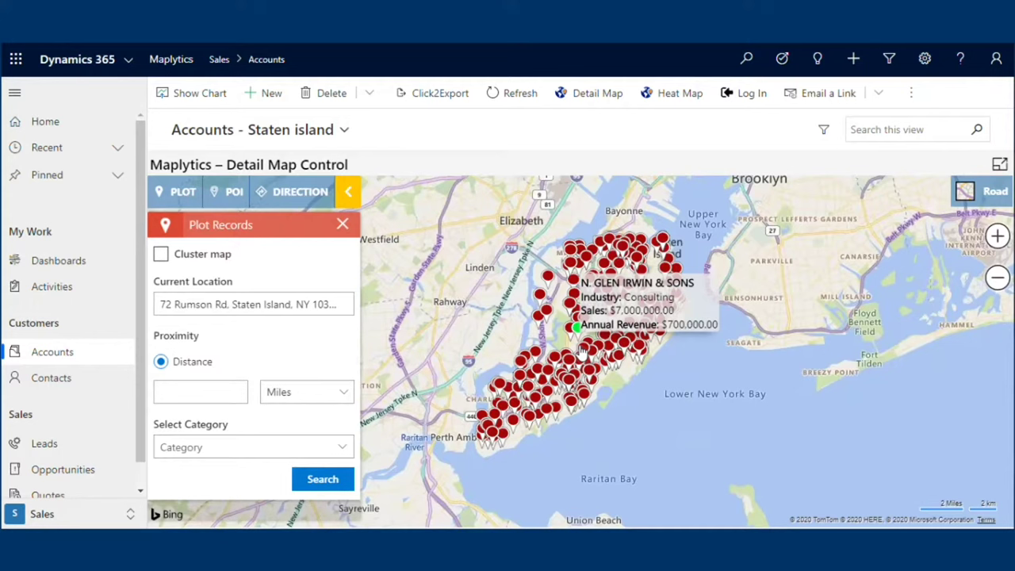
# Check the K. Jack Green & Sons account details, then enter proximity distances 3,2,5,1.
pyautogui.click(549, 283)
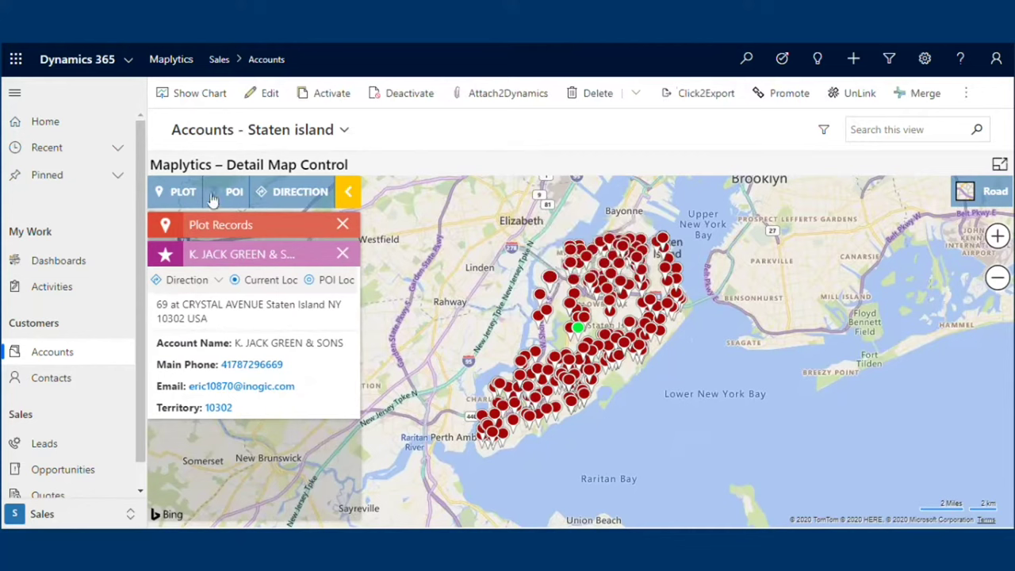
pyautogui.click(308, 225)
pyautogui.click(222, 388)
pyautogui.write('3,2,5,1')
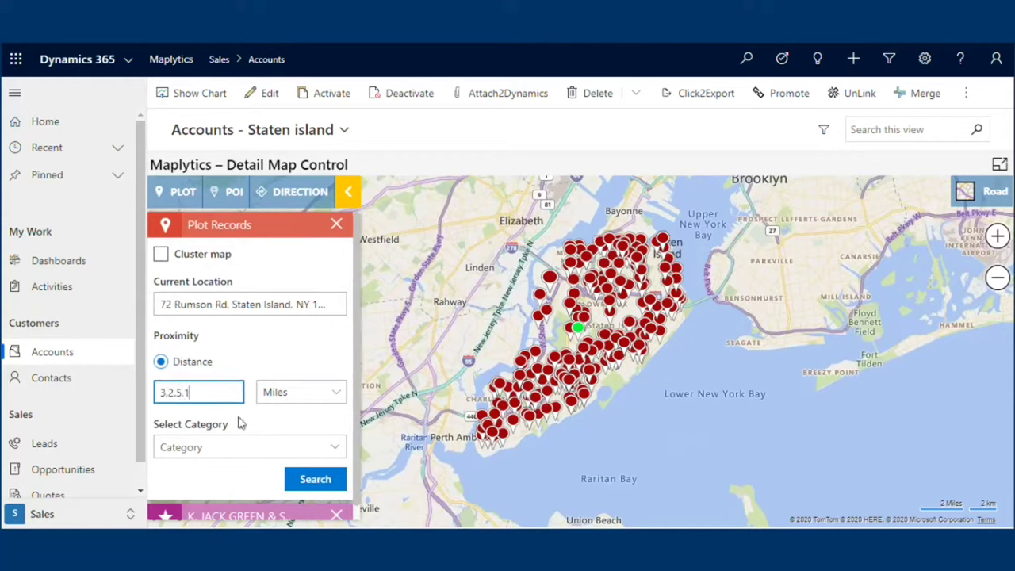
# Choose Industry as the plotting category.
pyautogui.click(340, 449)
pyautogui.click(332, 447)
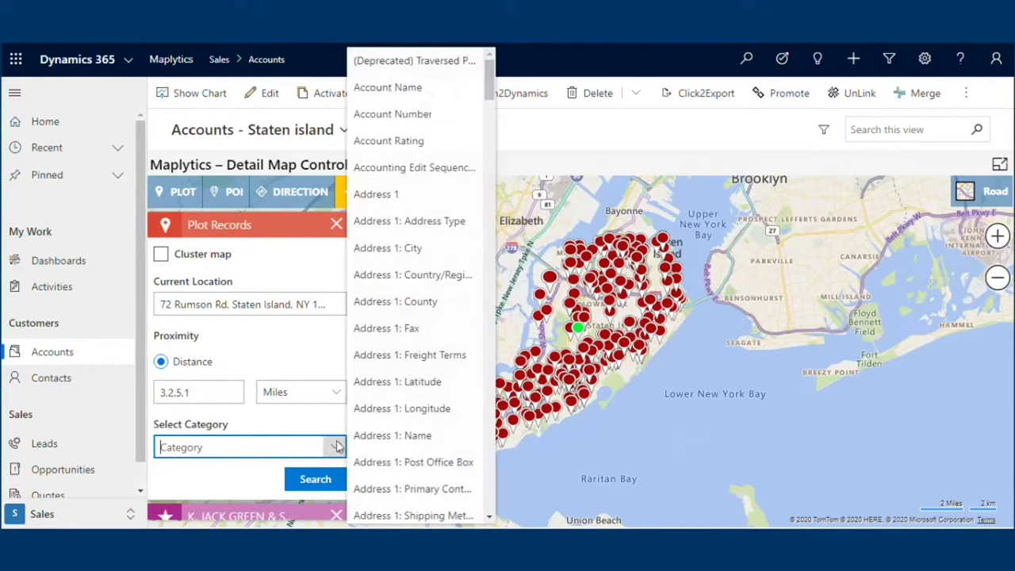
pyautogui.write('ind')
pyautogui.click(396, 279)
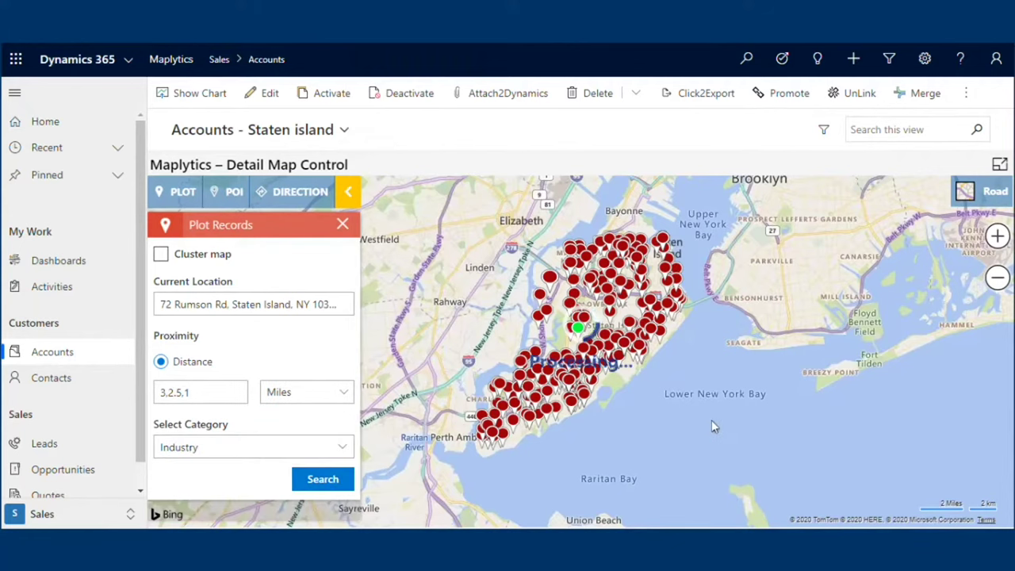
pyautogui.scroll(1, 585, 389)
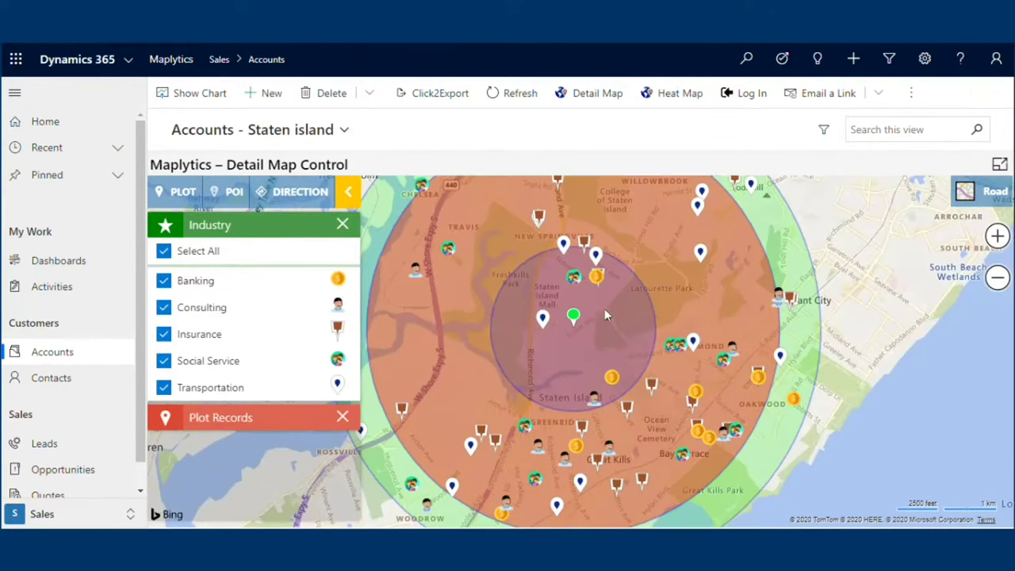
pyautogui.rightClick(563, 246)
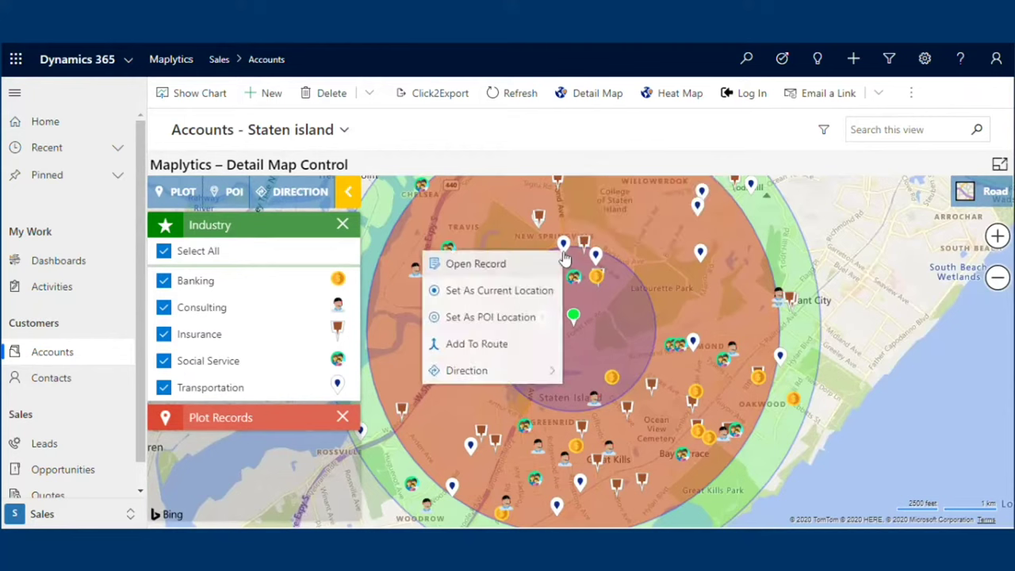
pyautogui.moveTo(512, 372)
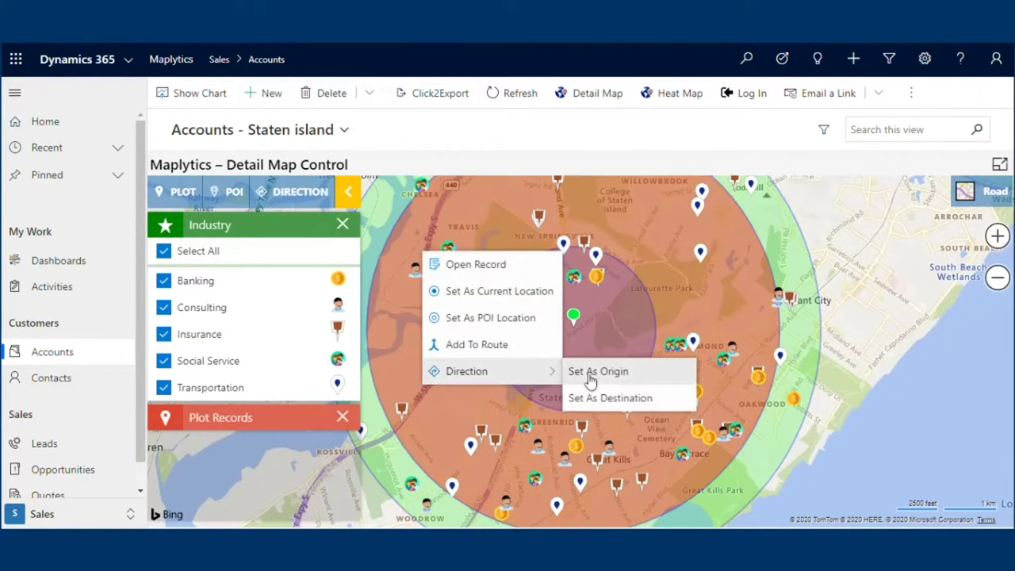
pyautogui.click(593, 372)
pyautogui.rightClick(450, 242)
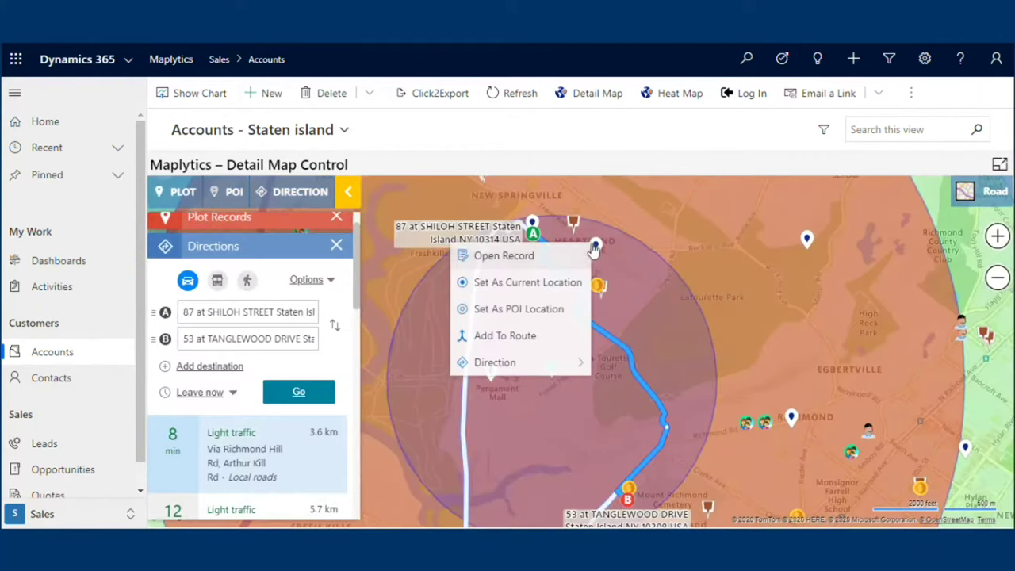
pyautogui.click(521, 342)
pyautogui.rightClick(470, 349)
pyautogui.click(501, 450)
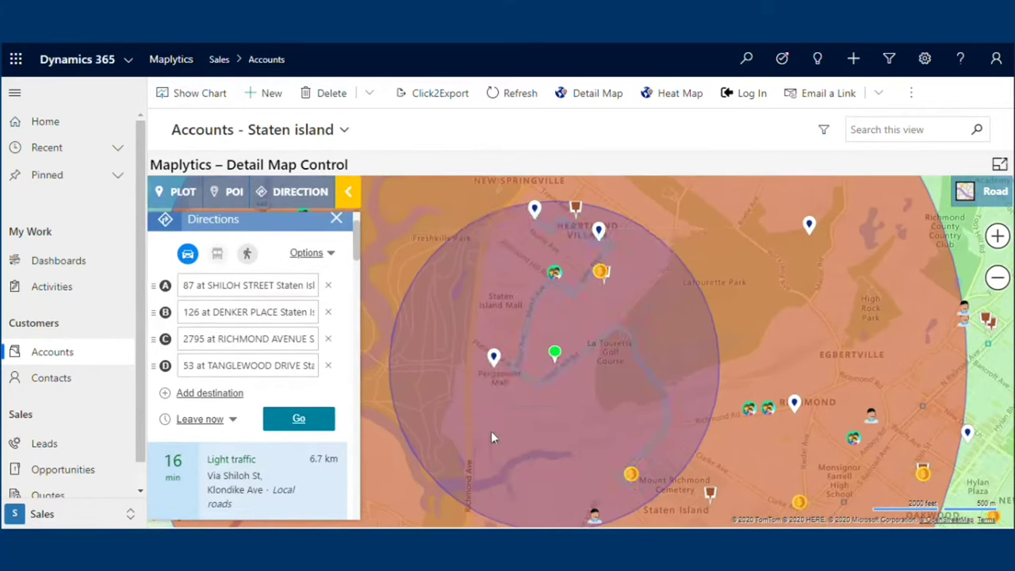
pyautogui.click(297, 426)
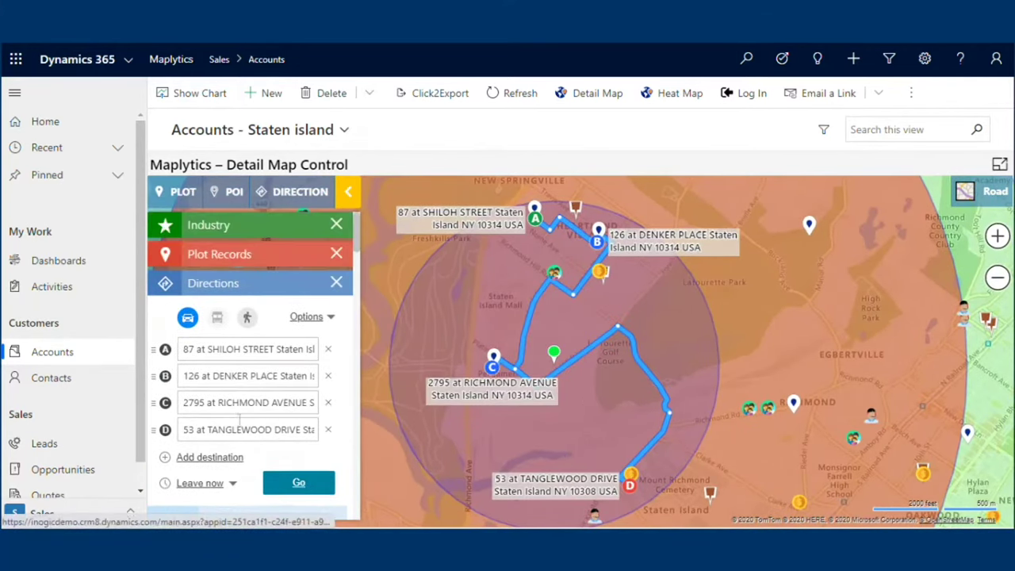
# Add a nearby Starbucks from a Coffee POI search and drop the 2795 Richmond Avenue stop.
pyautogui.rightClick(478, 352)
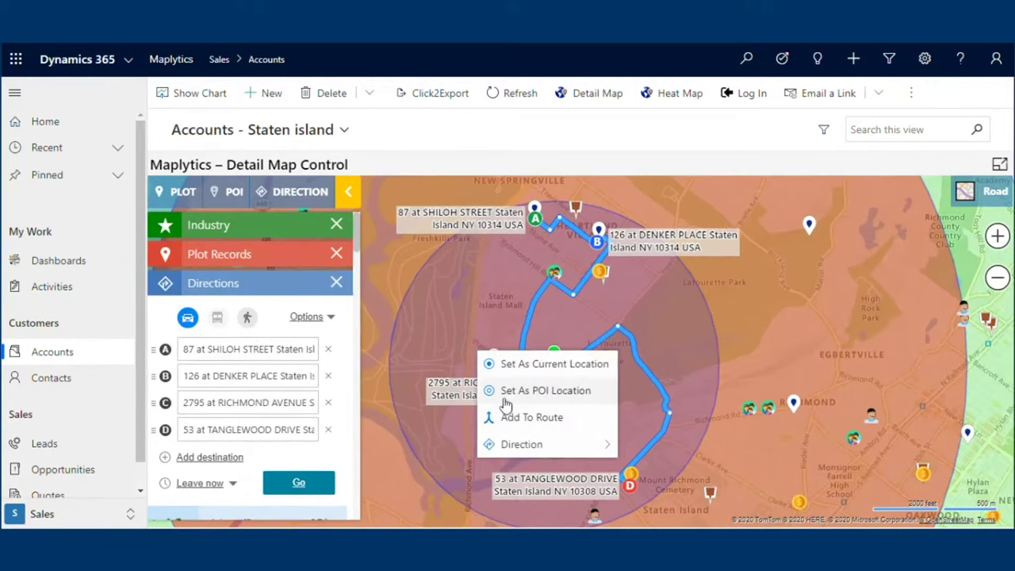
pyautogui.click(505, 392)
pyautogui.click(275, 364)
pyautogui.scroll(3, 577, 403)
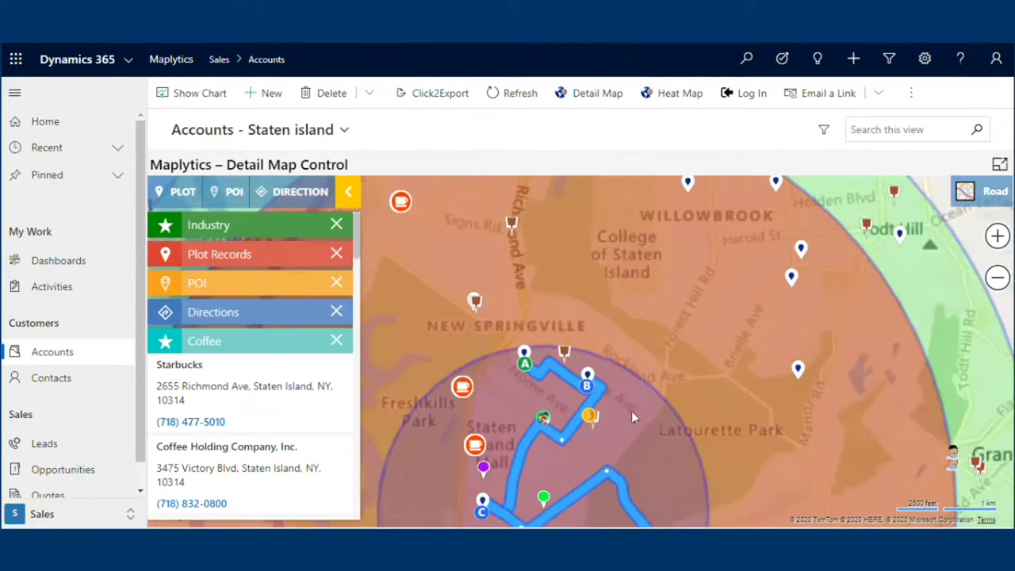
pyautogui.moveTo(631, 418); pyautogui.dragTo(712, 355)
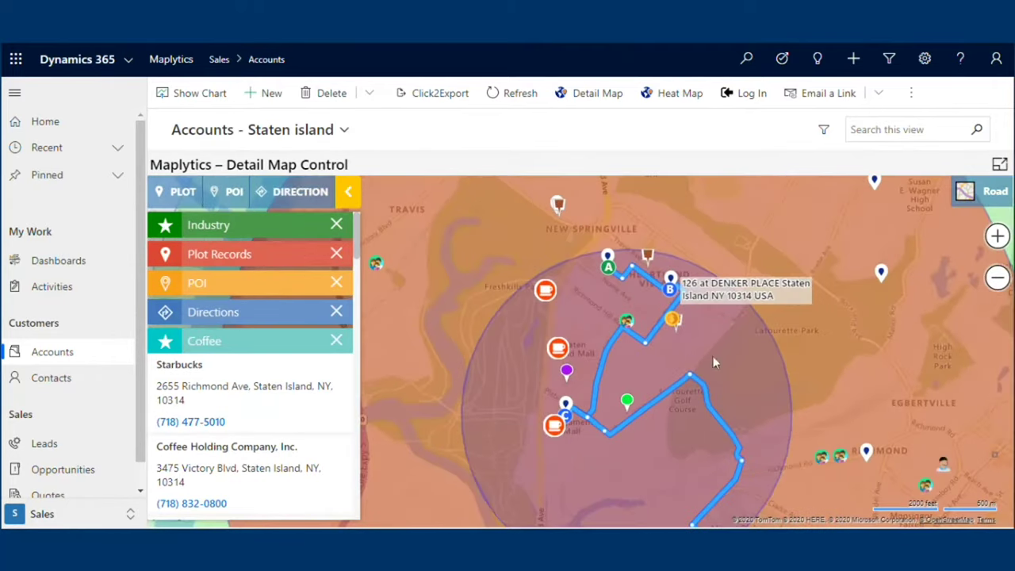
pyautogui.click(558, 349)
pyautogui.rightClick(558, 349)
pyautogui.click(500, 415)
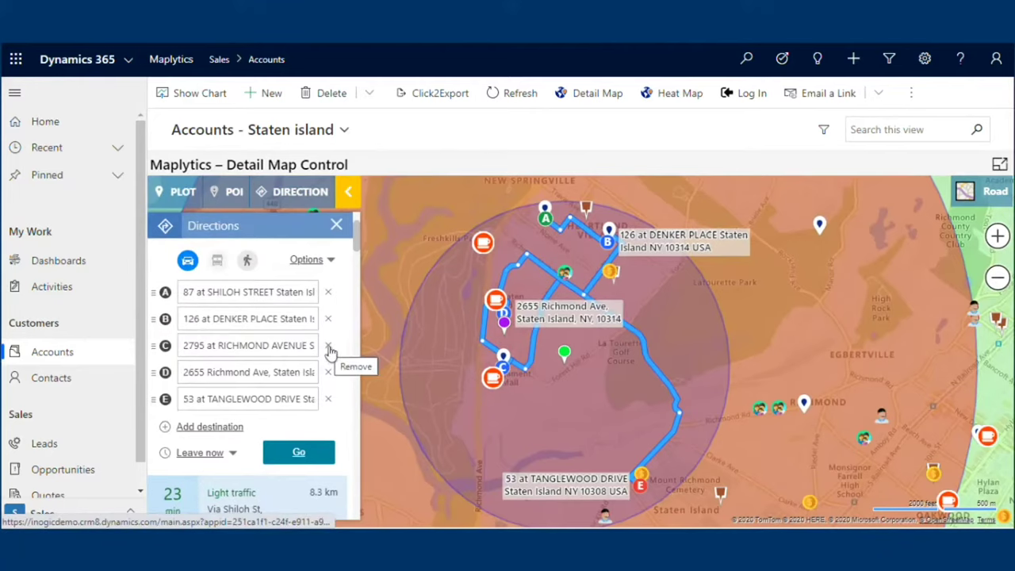
pyautogui.click(328, 345)
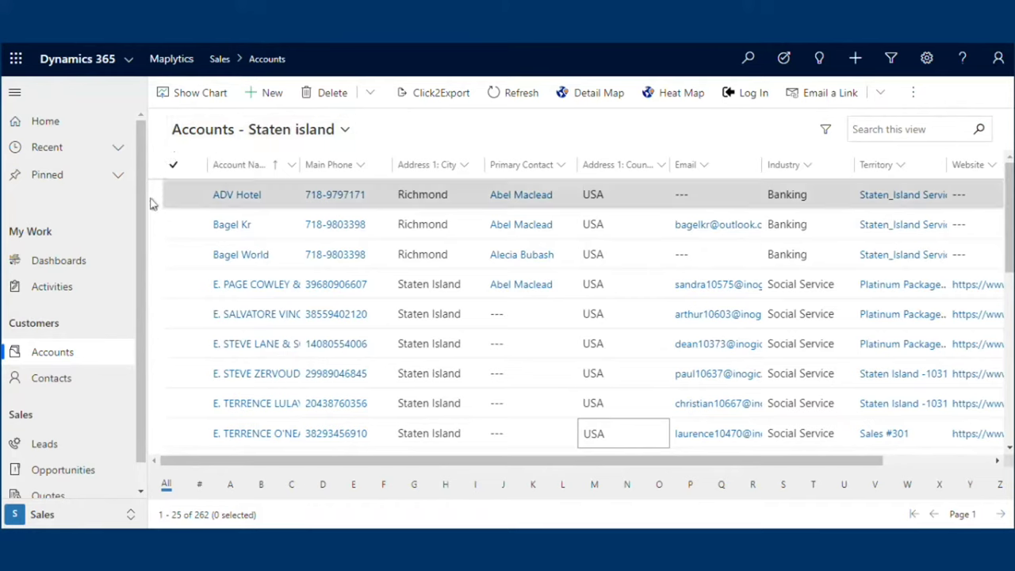
# Switch the Sales dashboards to Maplytics Overview - Sales Manager.
pyautogui.click(91, 270)
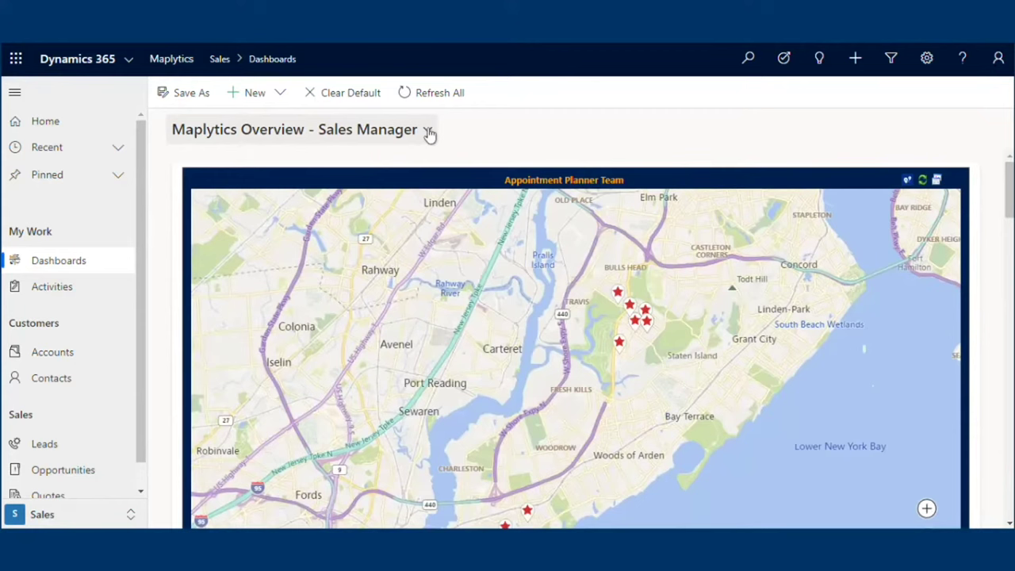
pyautogui.click(428, 132)
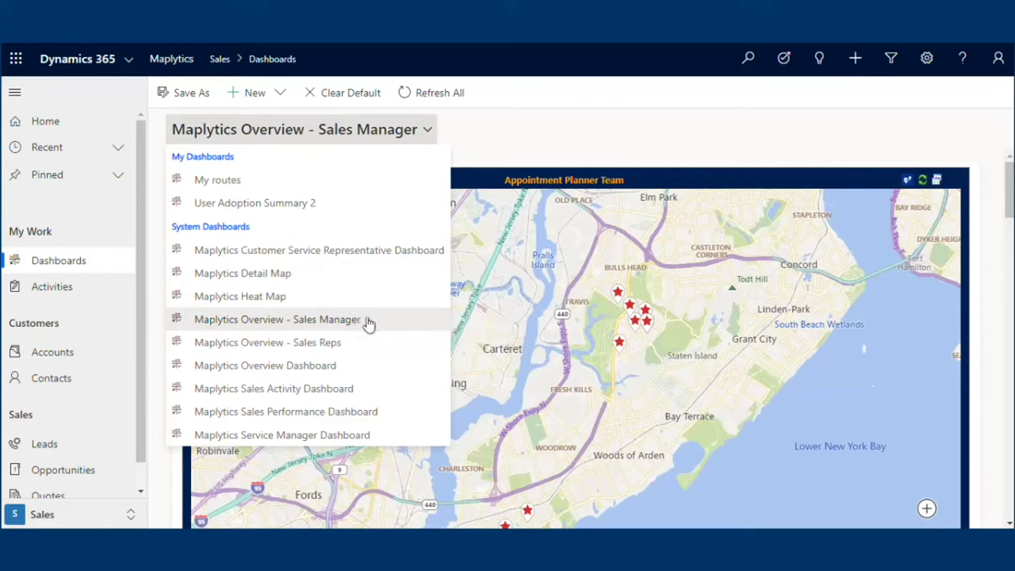
pyautogui.click(561, 136)
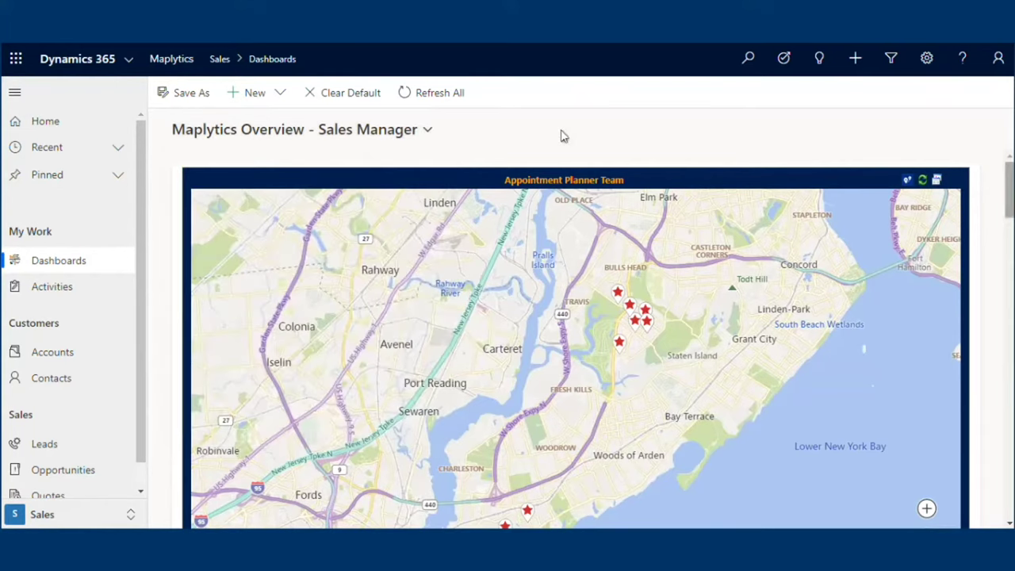
# Scroll to the Appointment Planner Team map and inspect an appointment's details.
pyautogui.scroll(-4, 1009, 230)
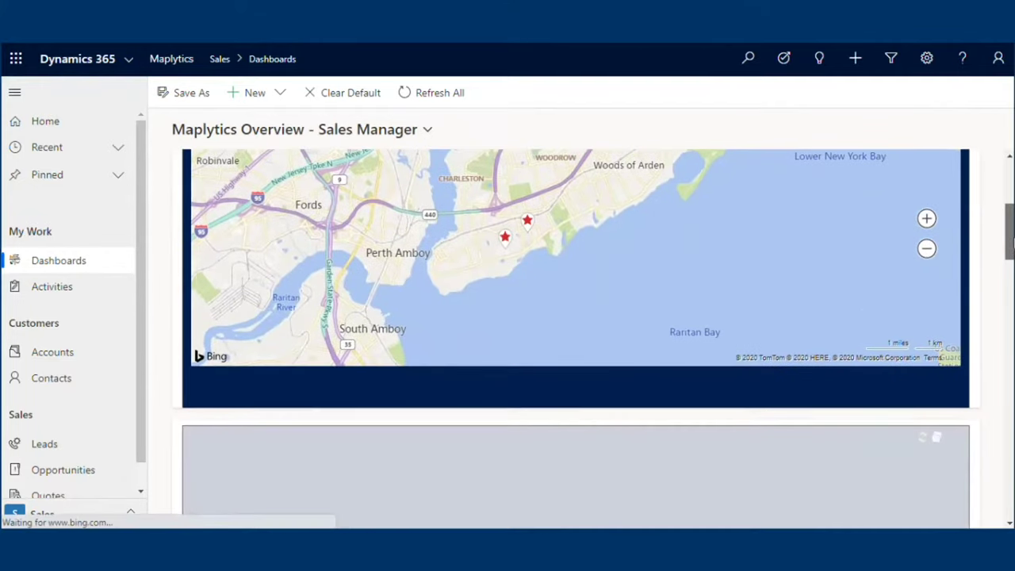
pyautogui.scroll(-3, 995, 280)
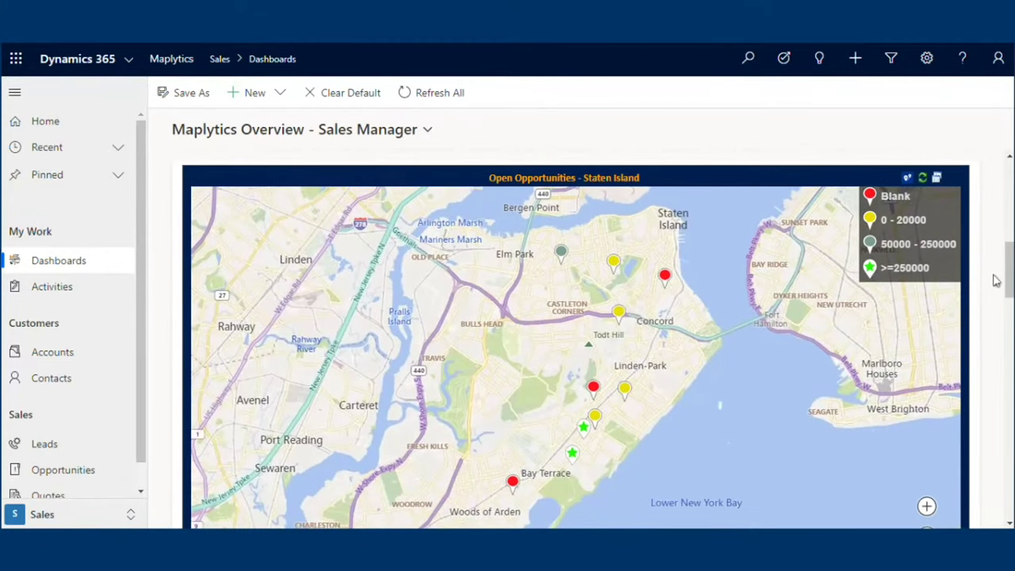
pyautogui.moveTo(1003, 267); pyautogui.dragTo(1003, 327)
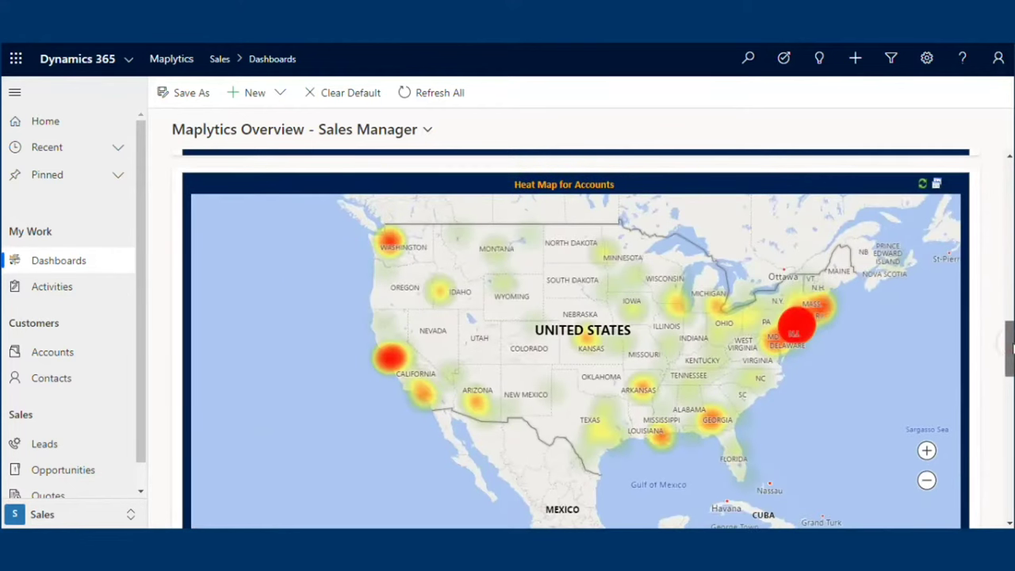
pyautogui.moveTo(1005, 342); pyautogui.dragTo(1006, 428)
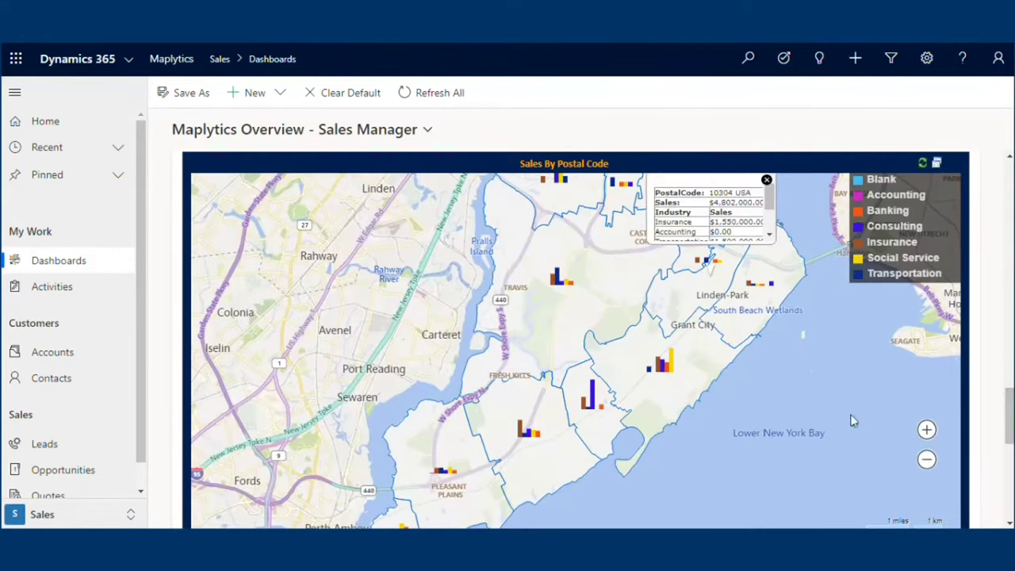
pyautogui.moveTo(1008, 415); pyautogui.dragTo(1008, 469)
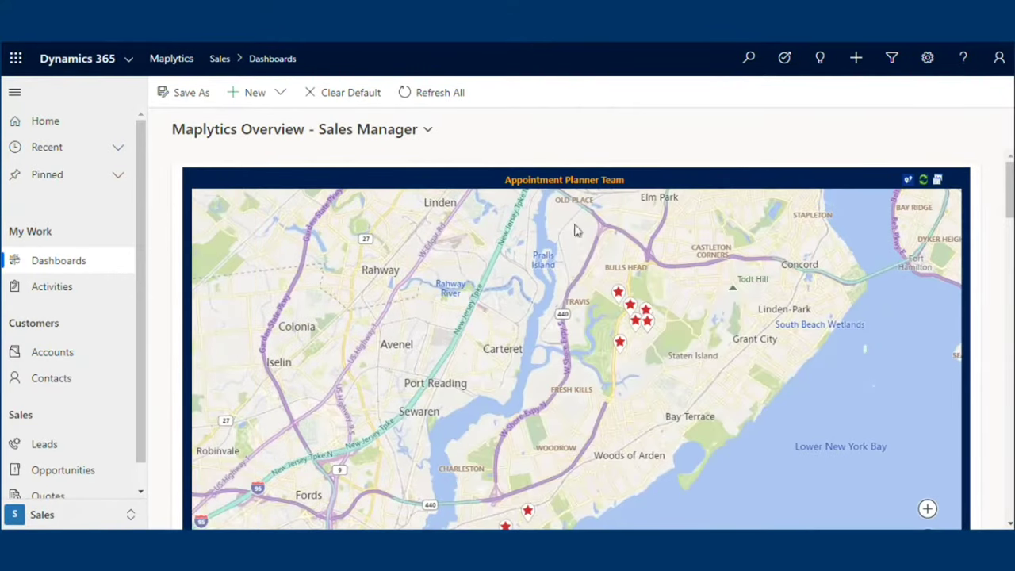
pyautogui.click(622, 347)
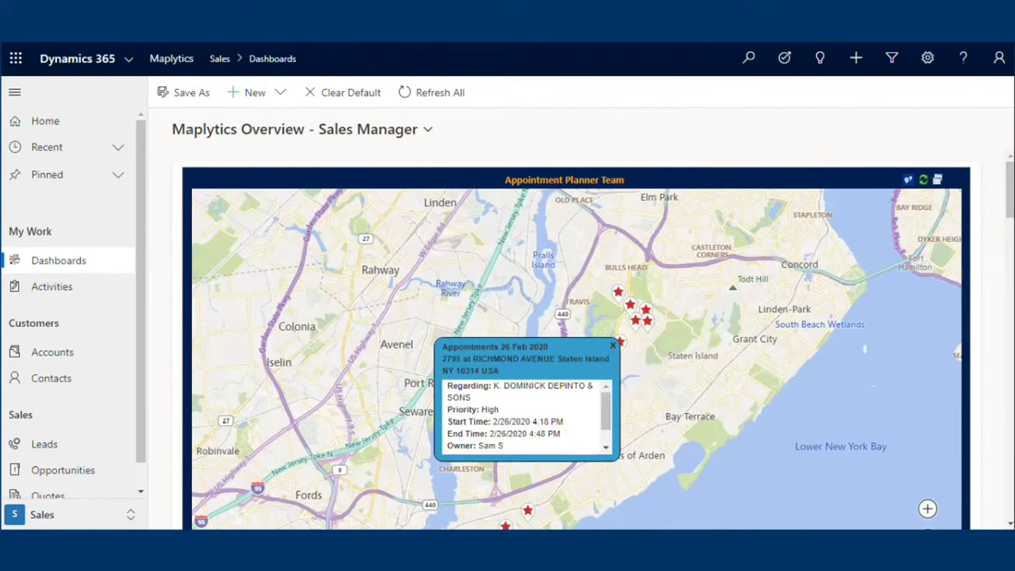
pyautogui.click(612, 348)
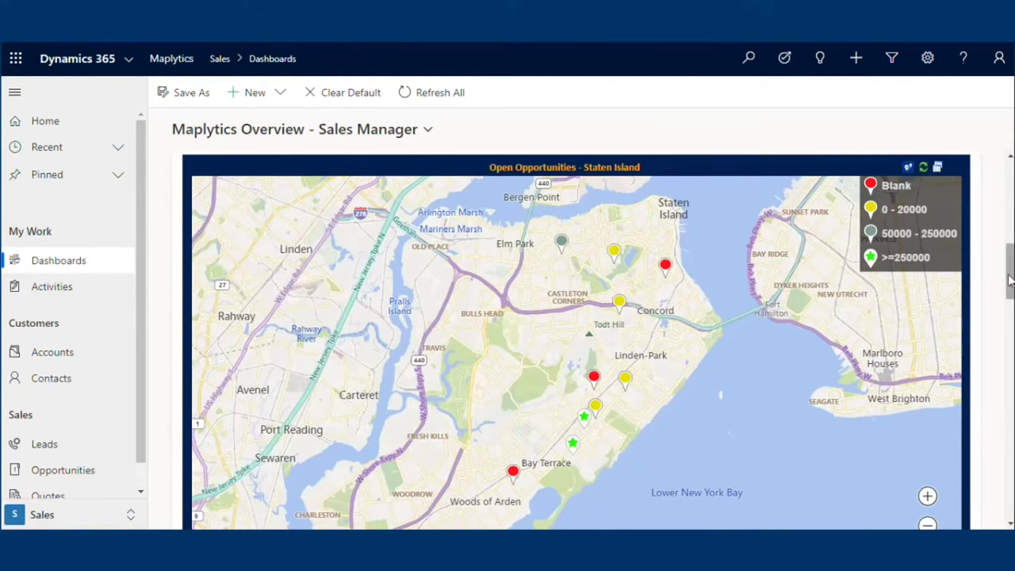
# View the open case counts for postal code 10305.
pyautogui.moveTo(1009, 278); pyautogui.dragTo(1008, 412)
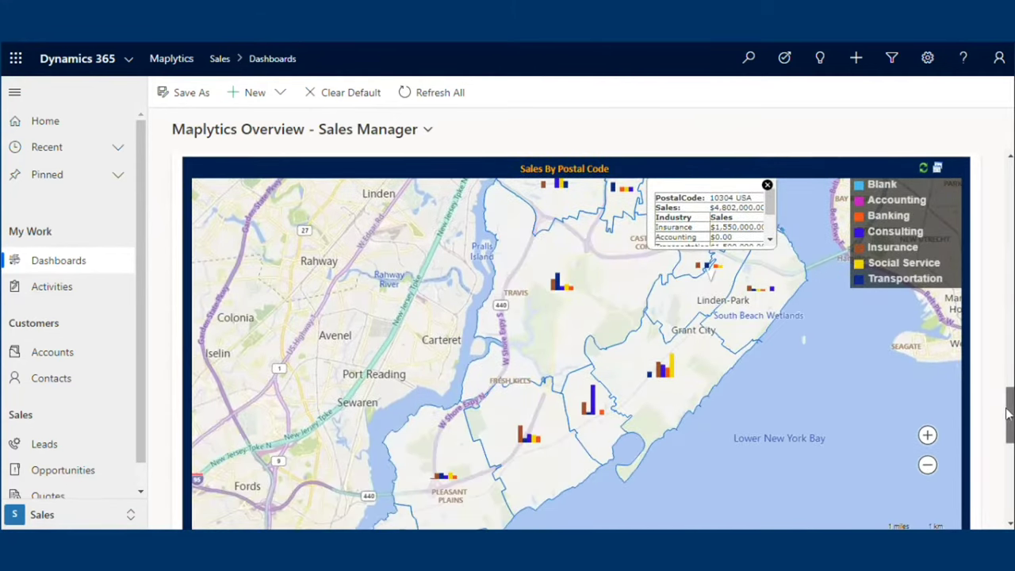
pyautogui.scroll(-5, 769, 191)
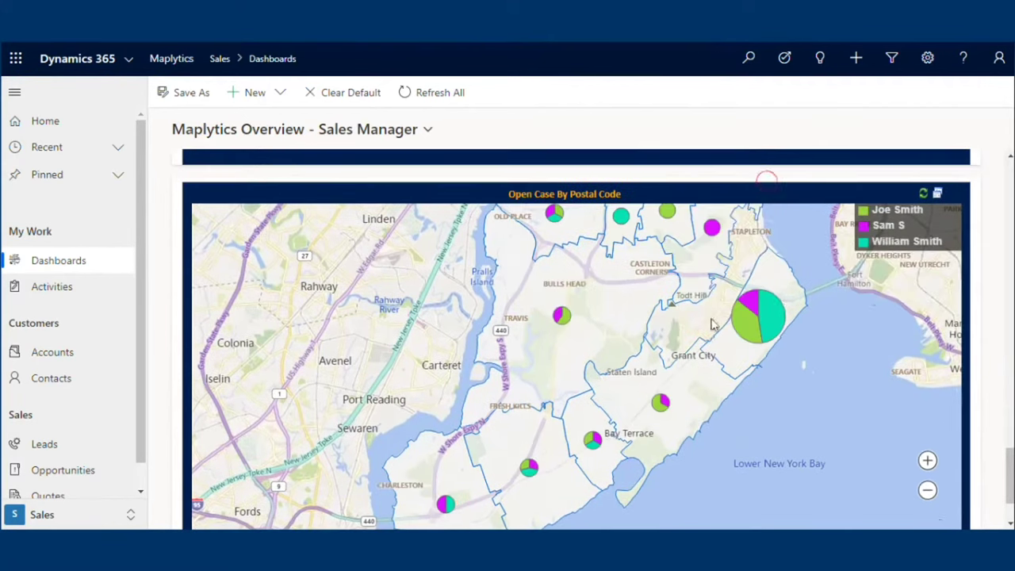
pyautogui.click(757, 339)
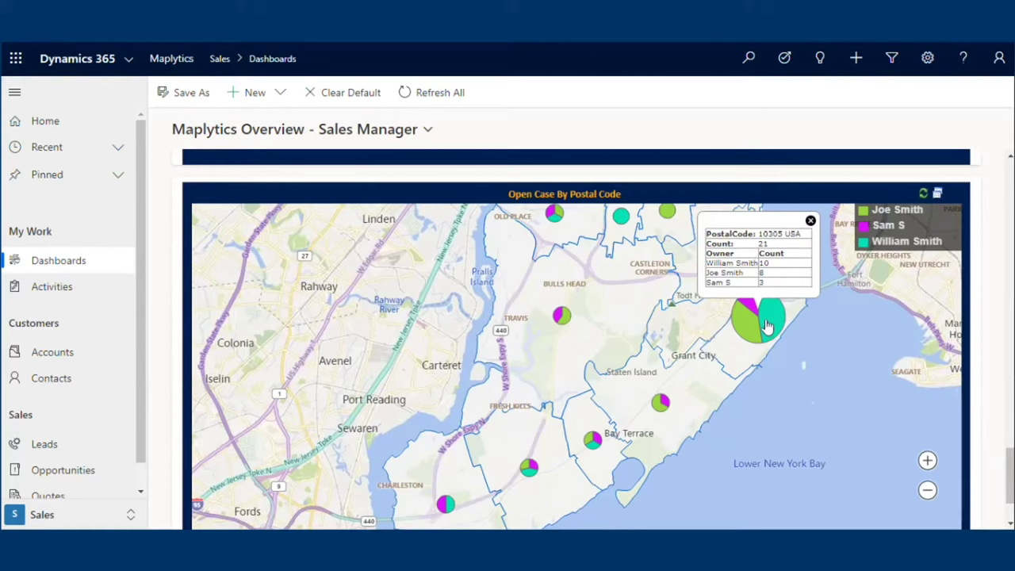
pyautogui.moveTo(1009, 476); pyautogui.dragTo(911, 405)
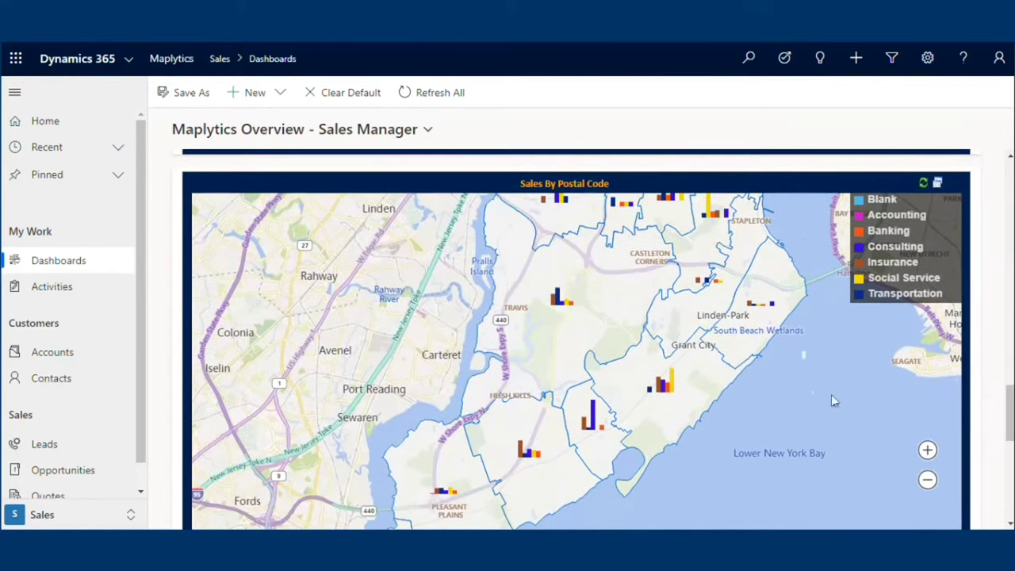
pyautogui.moveTo(764, 308)
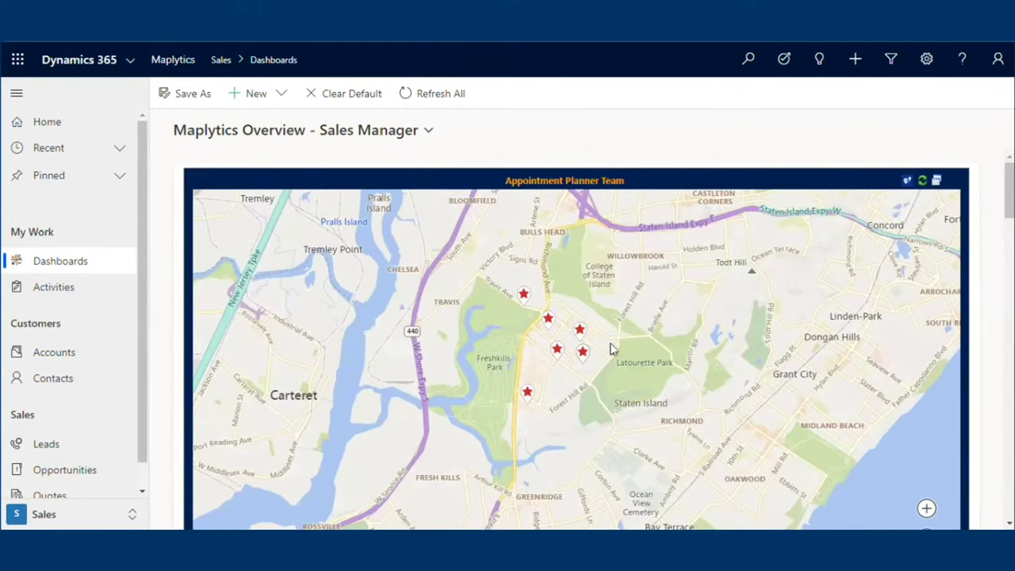
# On the Staten Island accounts Detail Map, search By Territory and select all '103' territories.
pyautogui.click(68, 360)
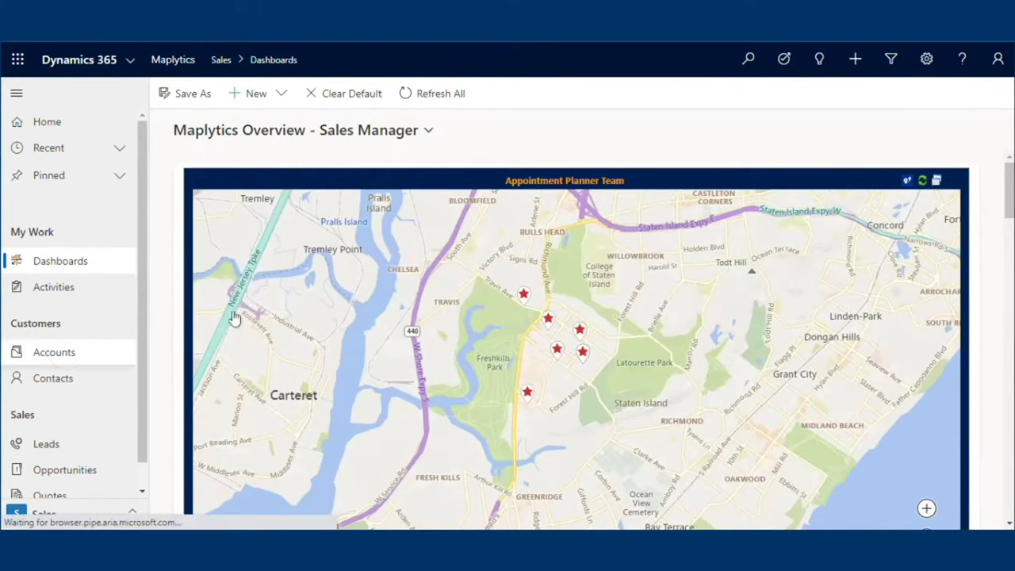
pyautogui.click(584, 95)
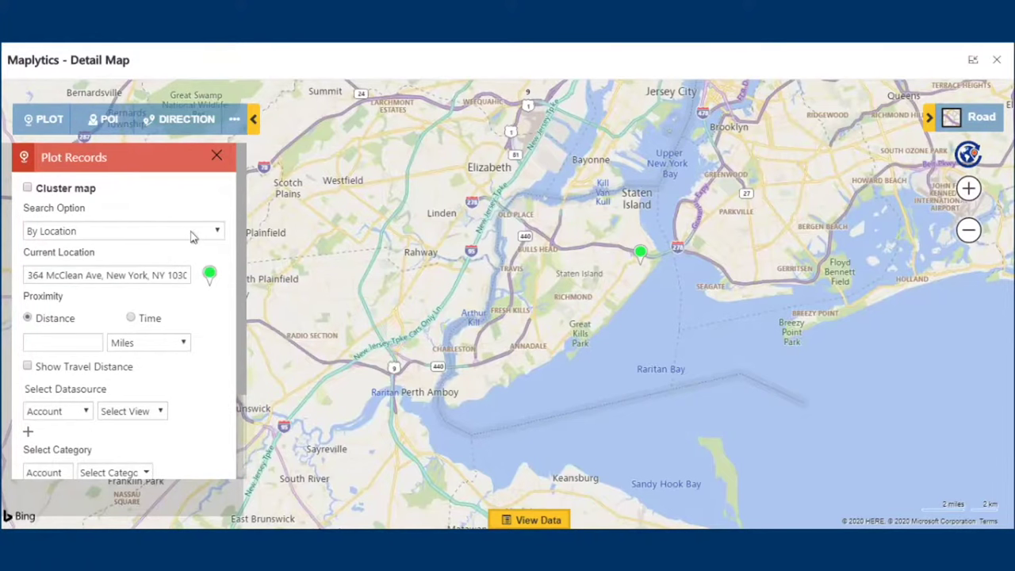
pyautogui.click(191, 234)
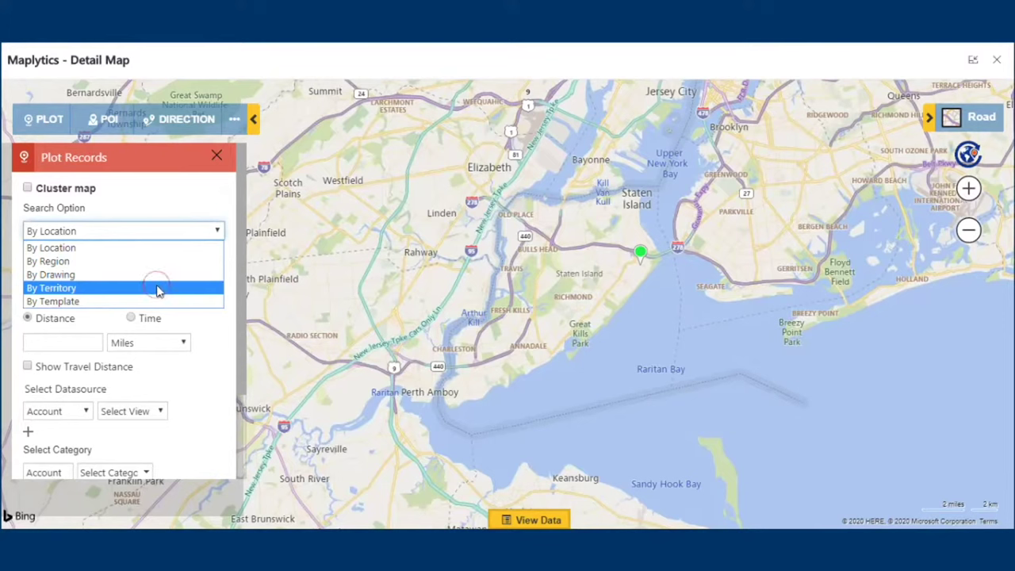
pyautogui.click(157, 290)
pyautogui.click(157, 286)
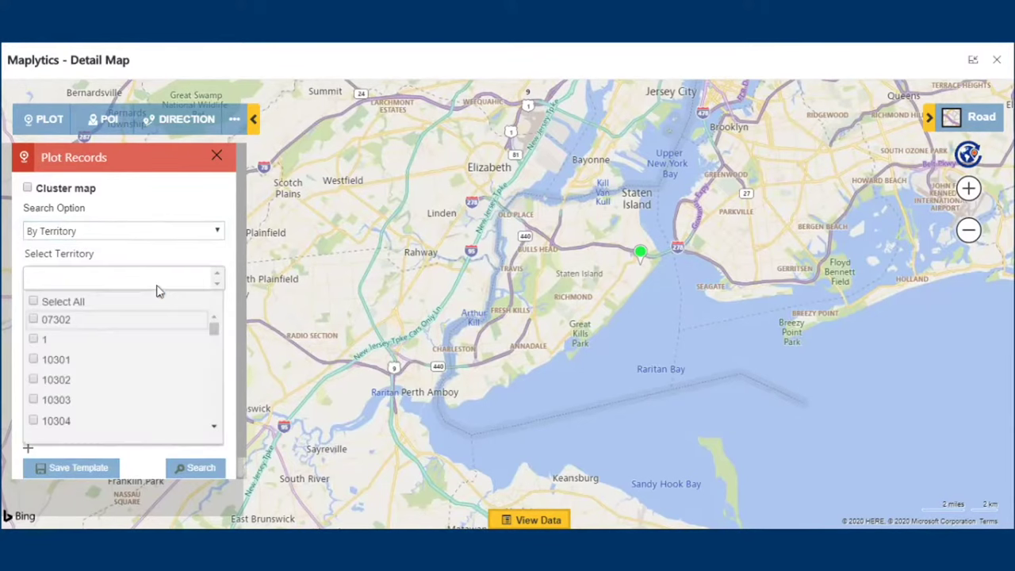
pyautogui.write('103')
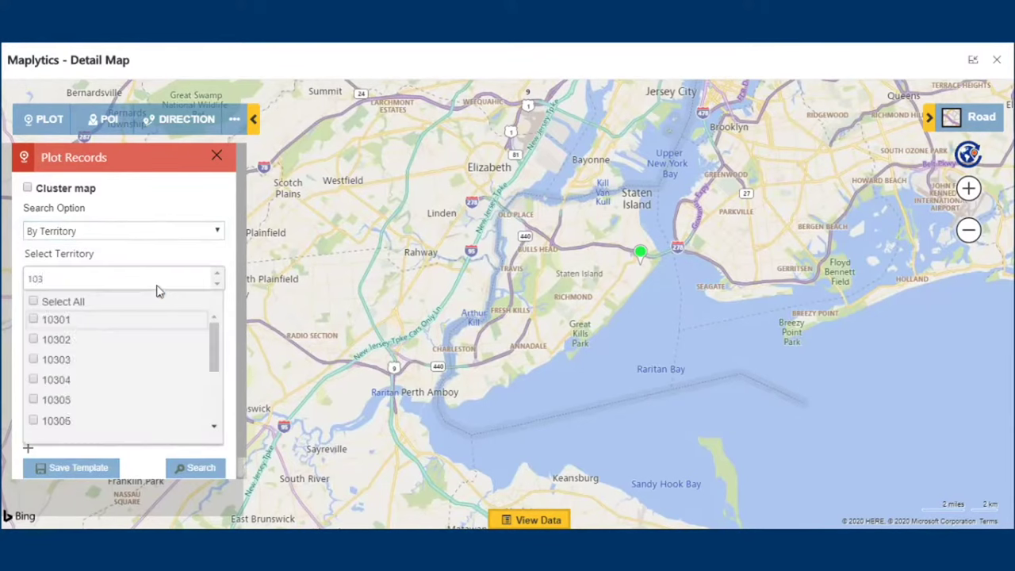
pyautogui.click(33, 303)
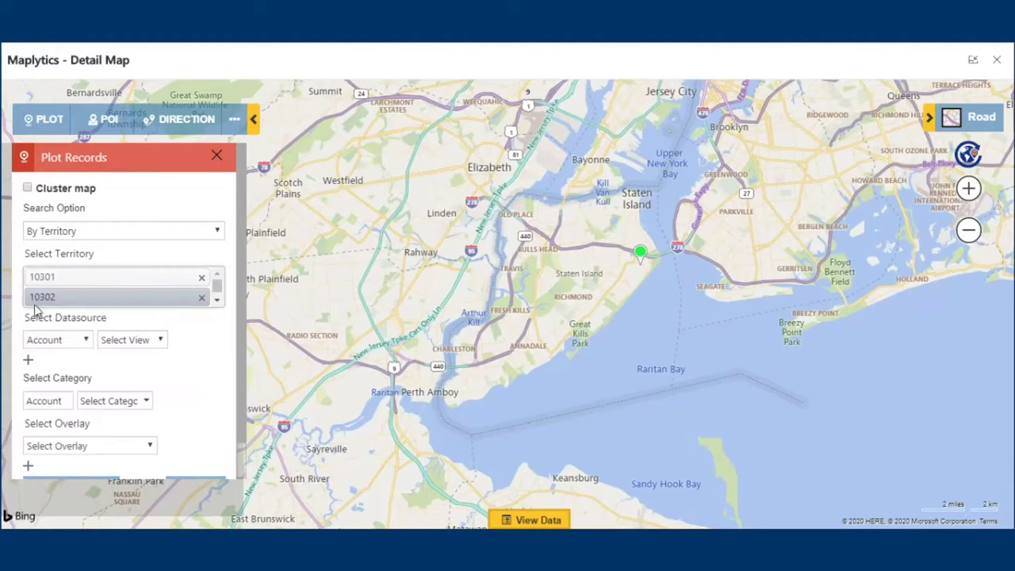
# Keep Account as datasource, pick the All Accounts view, and run the search.
pyautogui.click(83, 340)
pyautogui.click(84, 340)
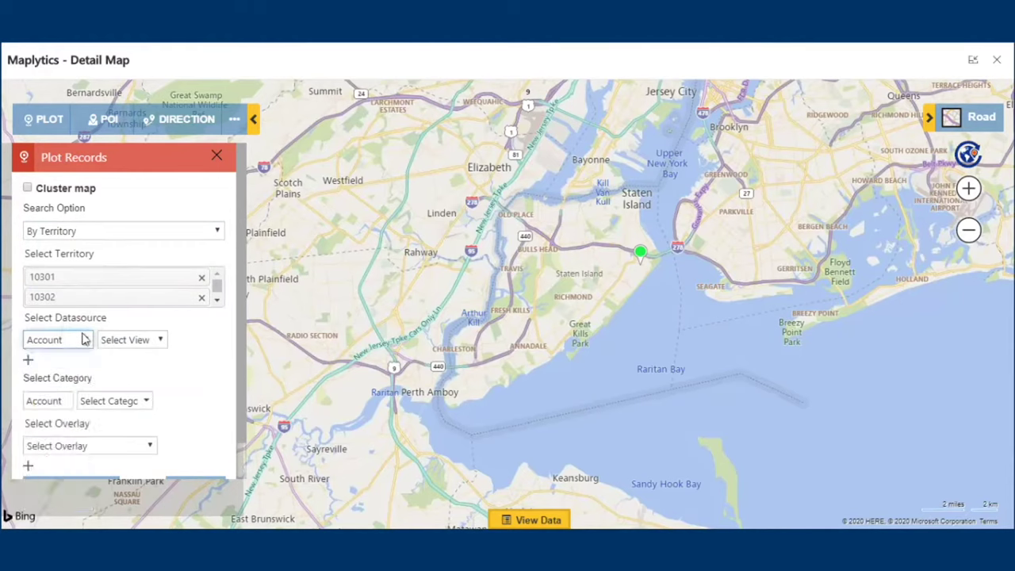
pyautogui.click(122, 339)
pyautogui.click(138, 110)
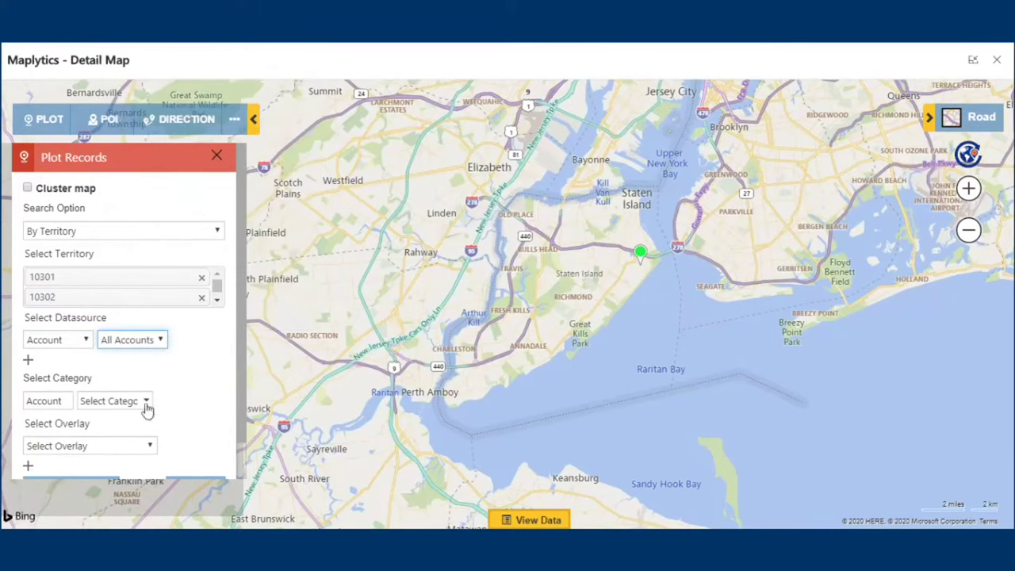
pyautogui.scroll(-1, 159, 409)
pyautogui.click(190, 445)
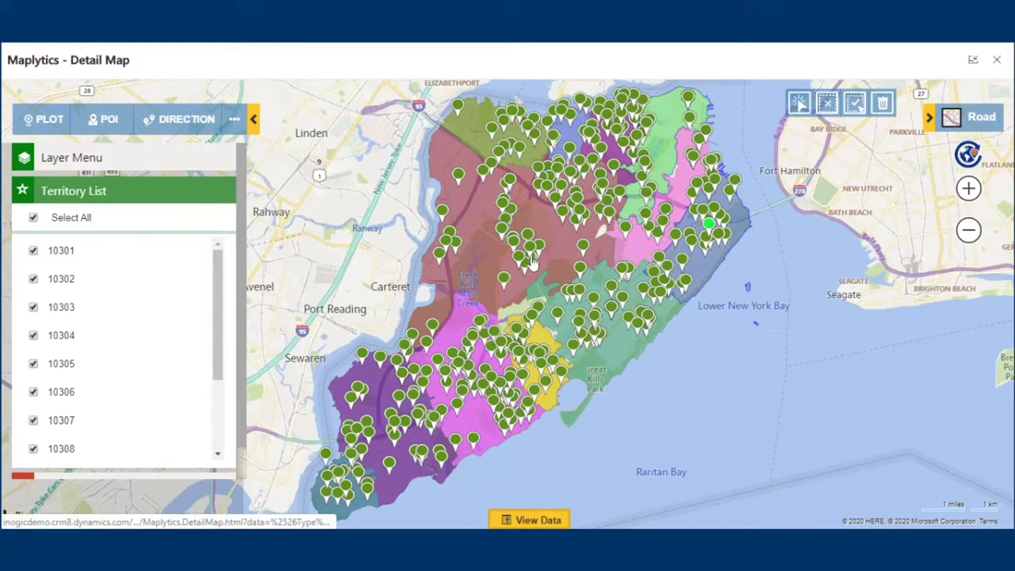
# Open territory 10305's details and its accounts grid.
pyautogui.click(718, 309)
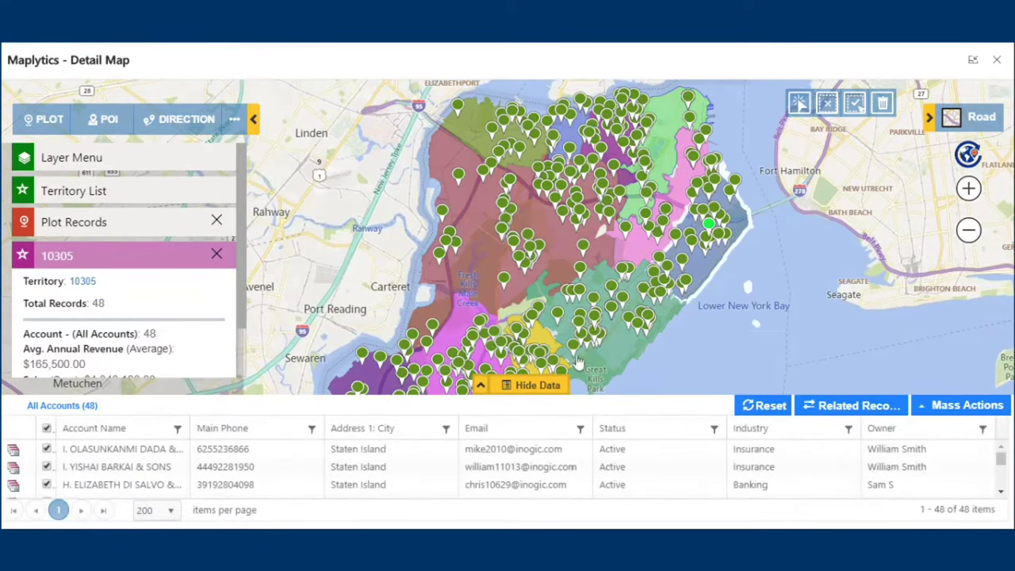
pyautogui.click(544, 387)
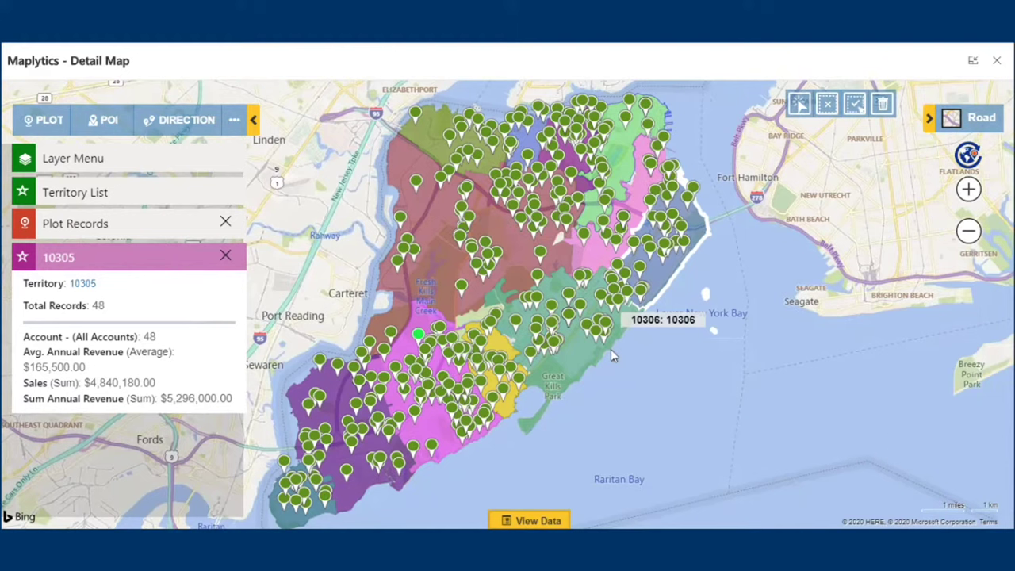
pyautogui.click(545, 521)
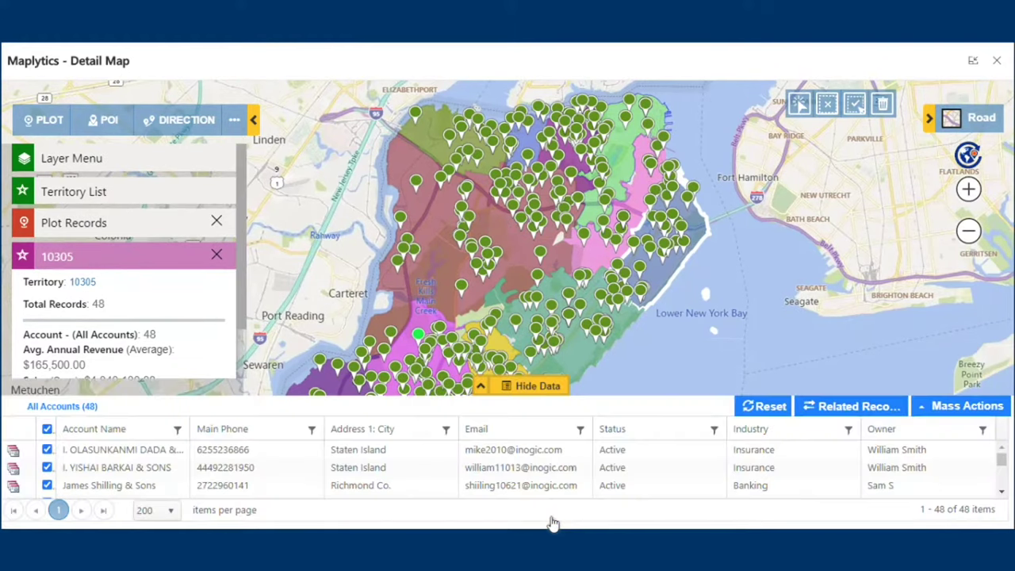
# Save the accounts as a new marketing list 'Marketing List - Mark to Reconnect'.
pyautogui.click(997, 406)
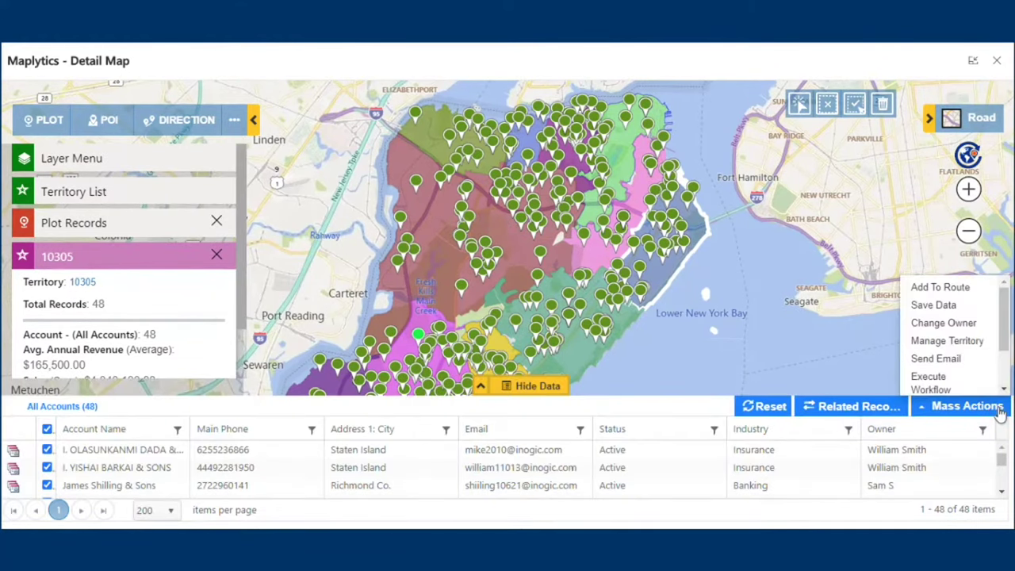
pyautogui.click(933, 304)
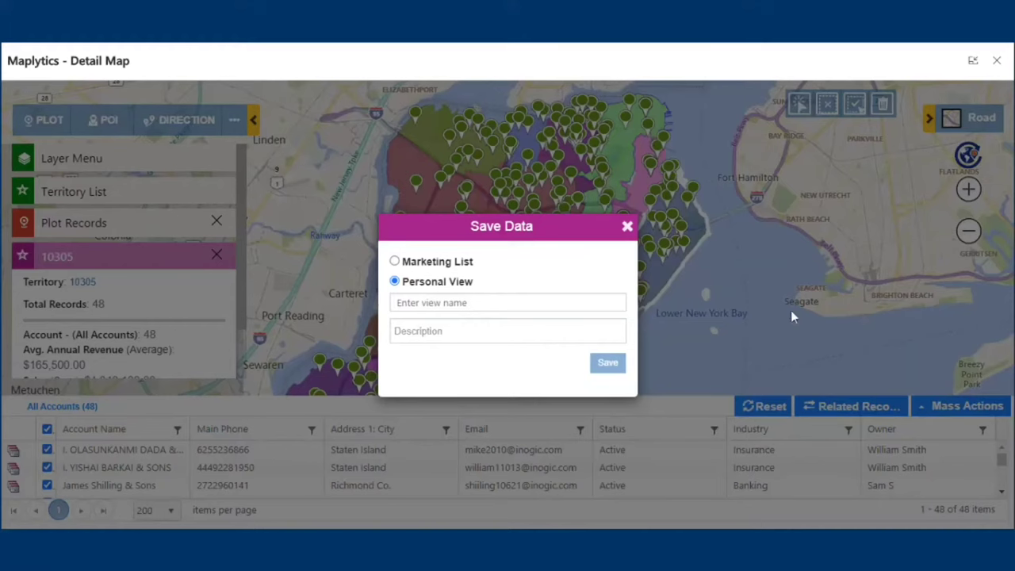
pyautogui.click(458, 269)
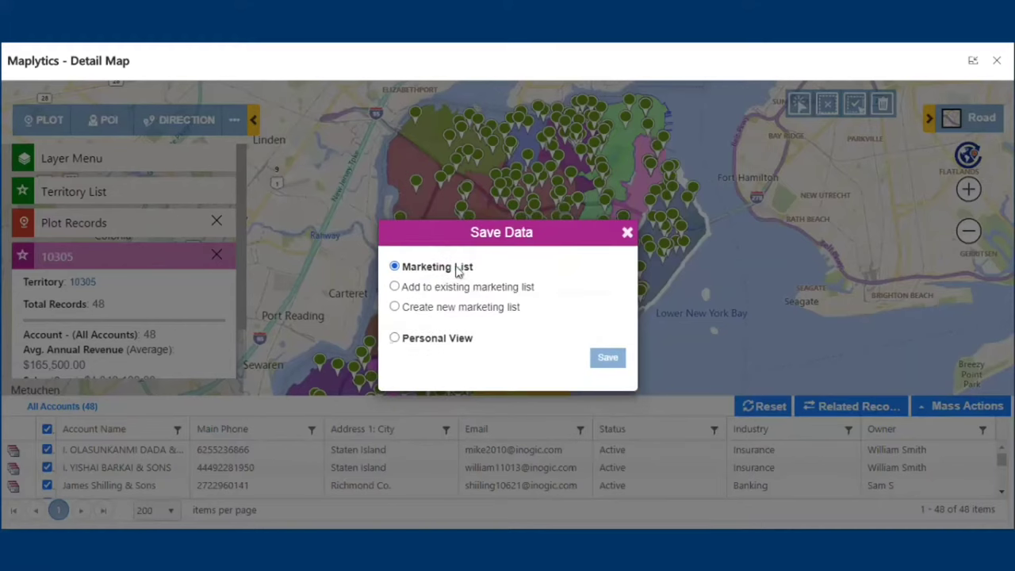
pyautogui.click(436, 307)
pyautogui.click(435, 315)
pyautogui.write('Marketing List - Mark to Reconnect')
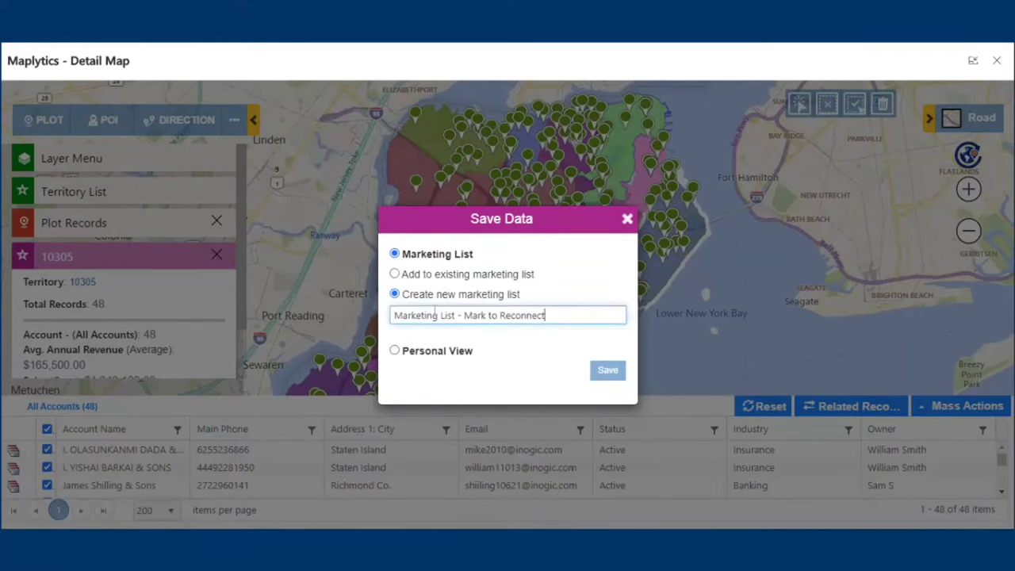
pyautogui.click(607, 370)
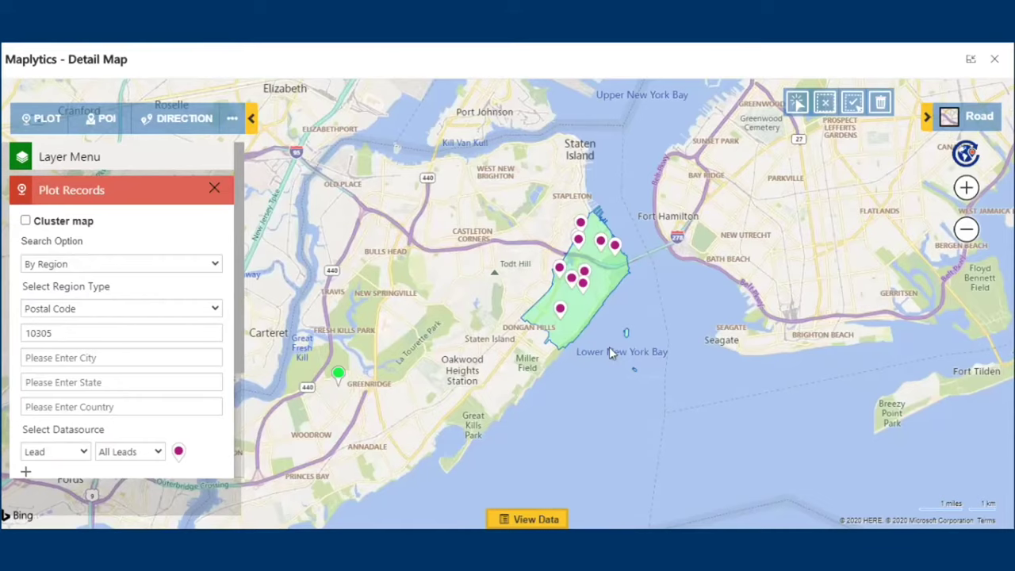
pyautogui.click(515, 520)
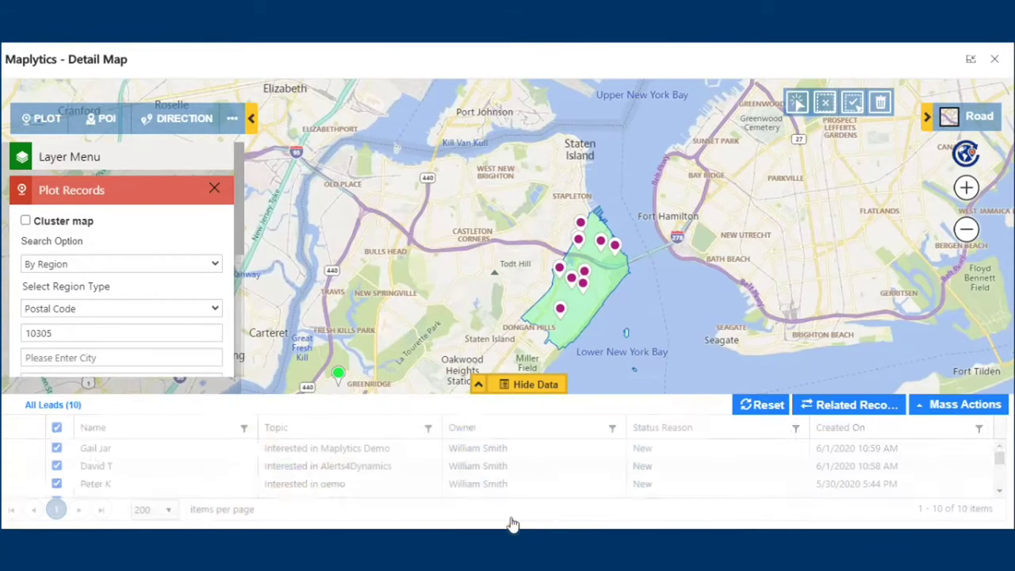
# Auto-schedule the selected leads, confirming the map clear, and generate the schedule.
pyautogui.click(925, 416)
pyautogui.scroll(-2, 937, 374)
pyautogui.click(942, 381)
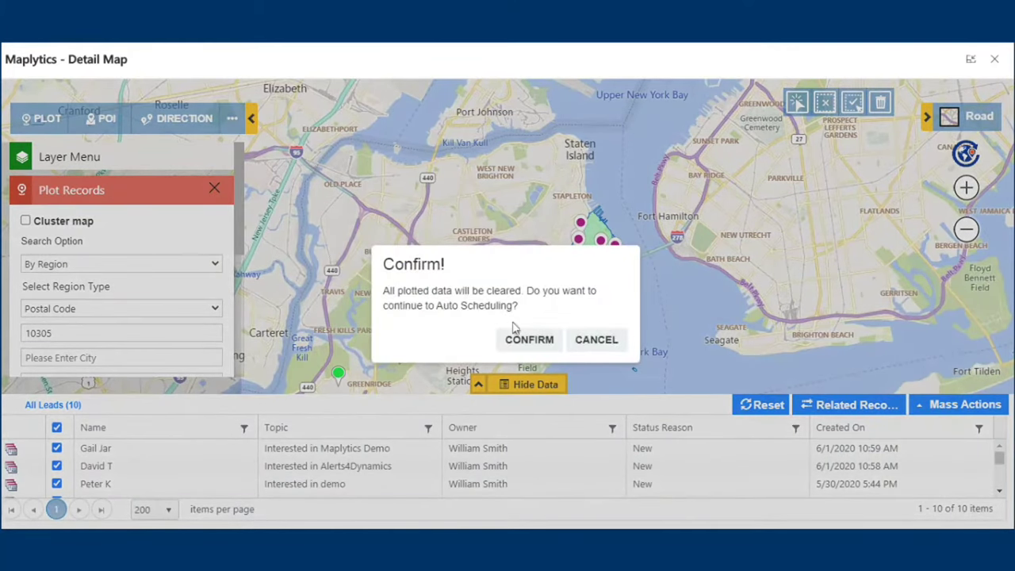
pyautogui.click(526, 339)
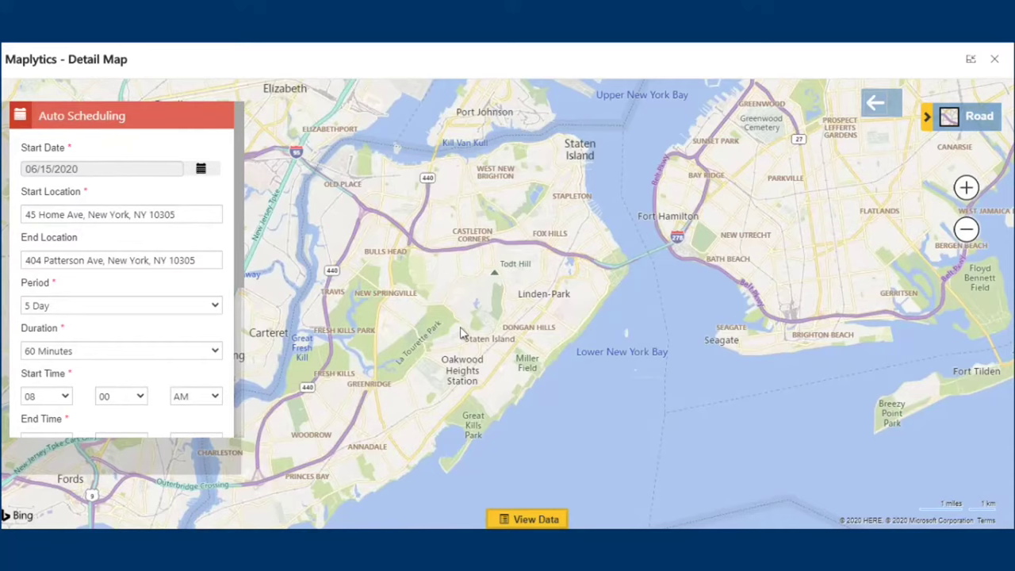
pyautogui.scroll(-4, 198, 318)
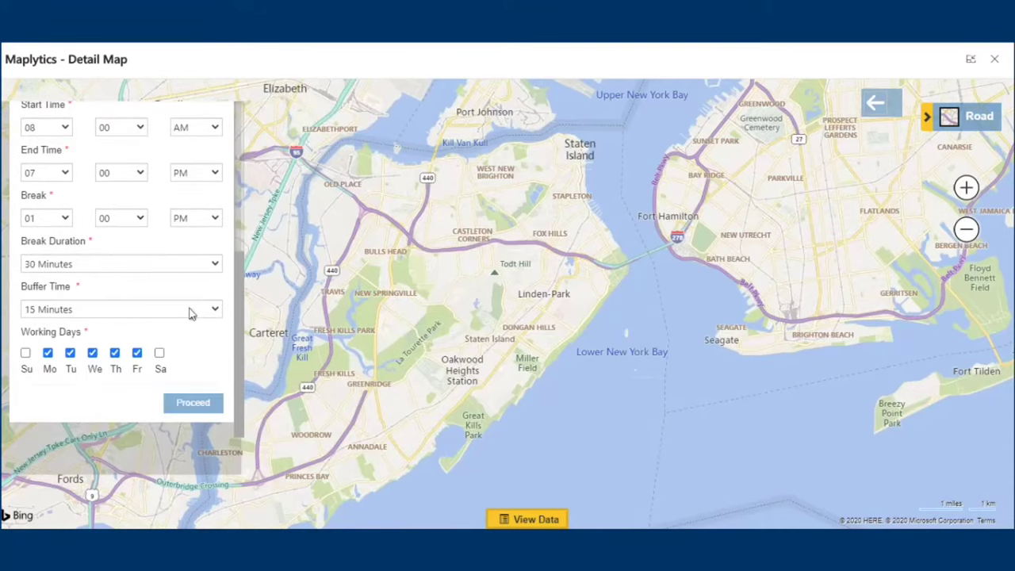
pyautogui.click(168, 400)
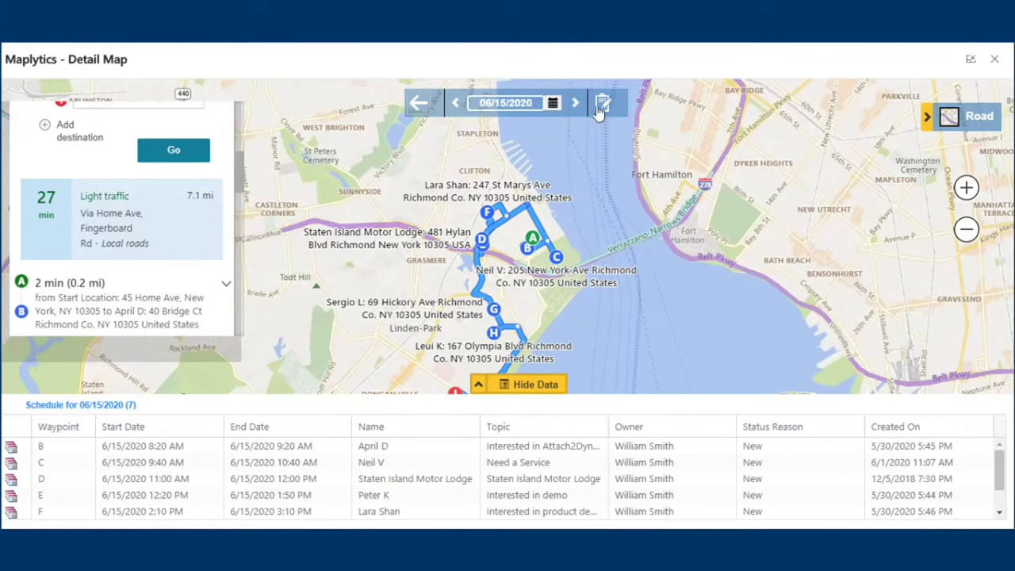
# Create High-priority Appointments 'New Leads - June 2020' with the suggested owner and routes.
pyautogui.click(600, 104)
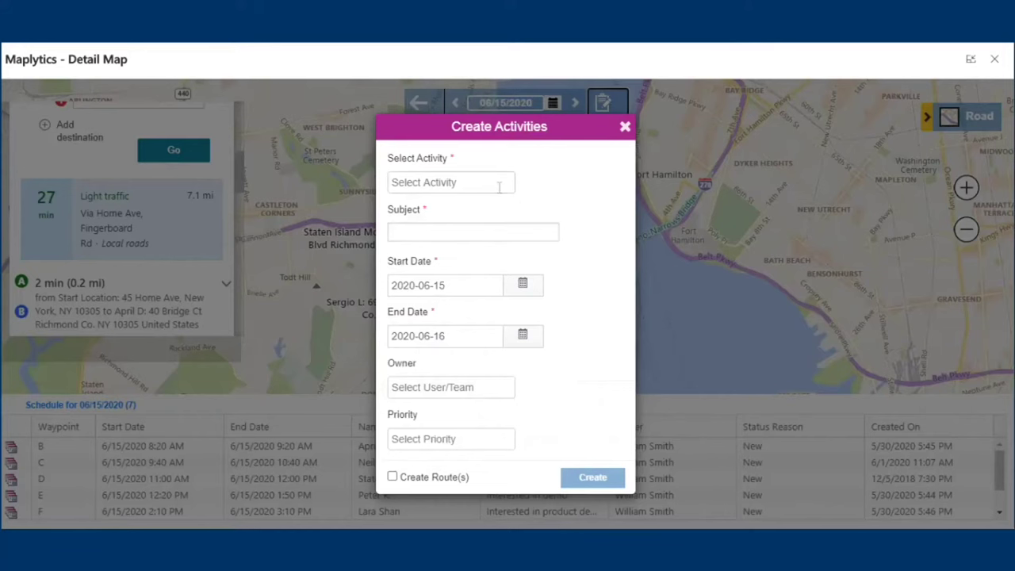
pyautogui.click(499, 182)
pyautogui.write('a')
pyautogui.click(499, 204)
pyautogui.click(499, 232)
pyautogui.write('New Leads - June 2020')
pyautogui.press('Tab')
pyautogui.press('Tab')
pyautogui.press('Tab')
pyautogui.write('w')
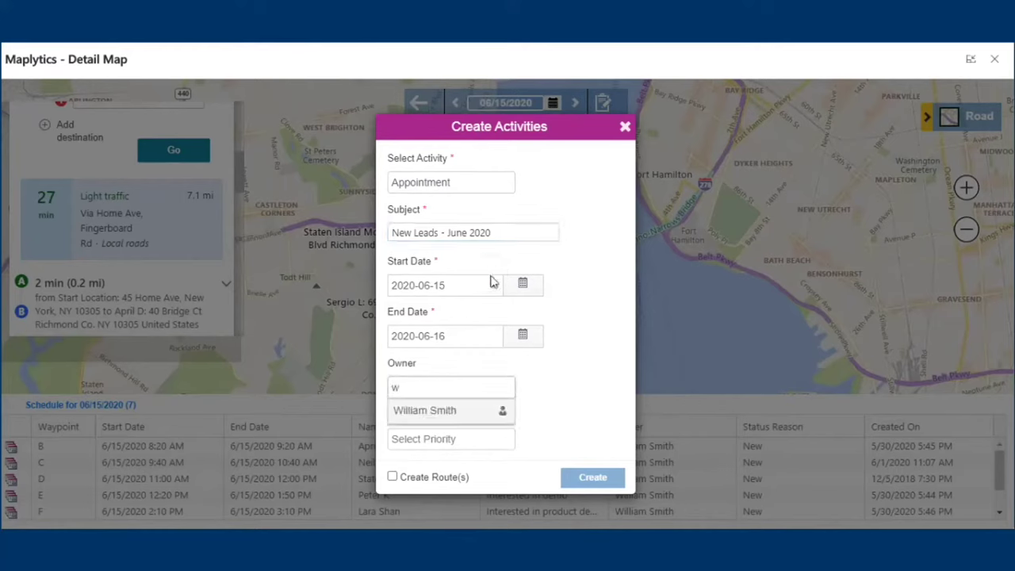
pyautogui.click(471, 412)
pyautogui.click(451, 438)
pyautogui.write('h')
pyautogui.click(452, 462)
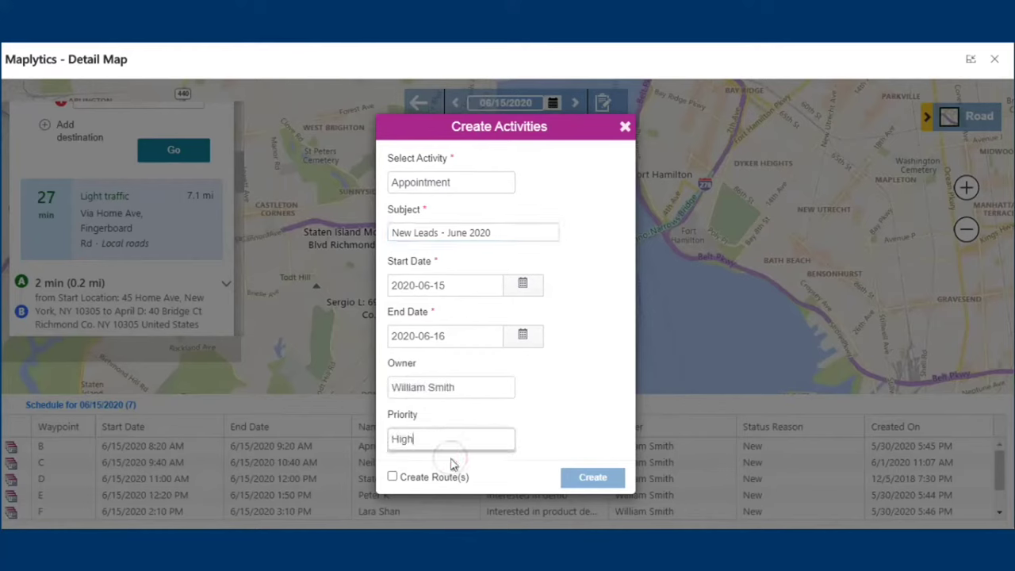
pyautogui.click(392, 476)
pyautogui.click(579, 478)
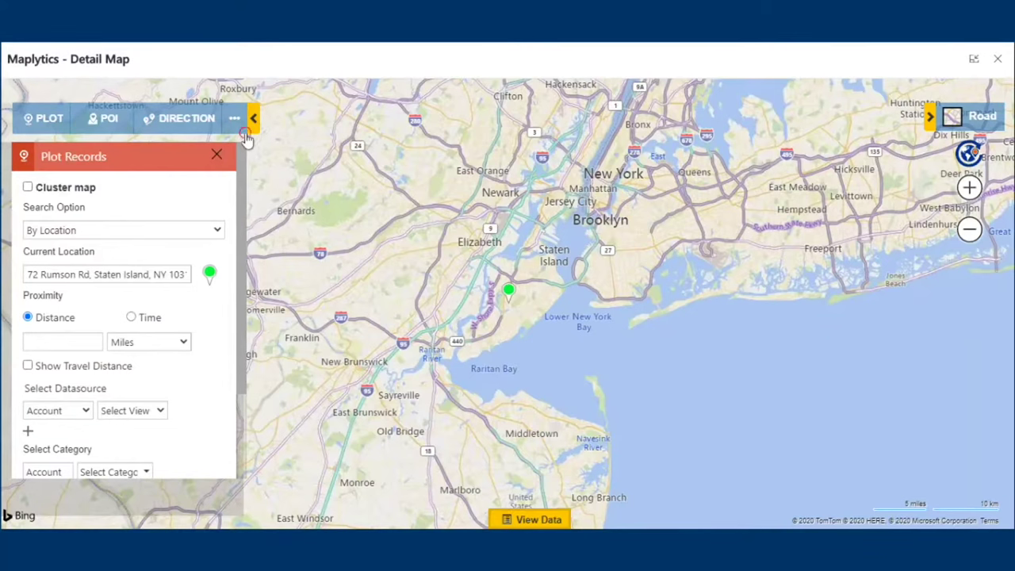
# In Territory Management, clear the map and plot territory 10301.
pyautogui.click(242, 131)
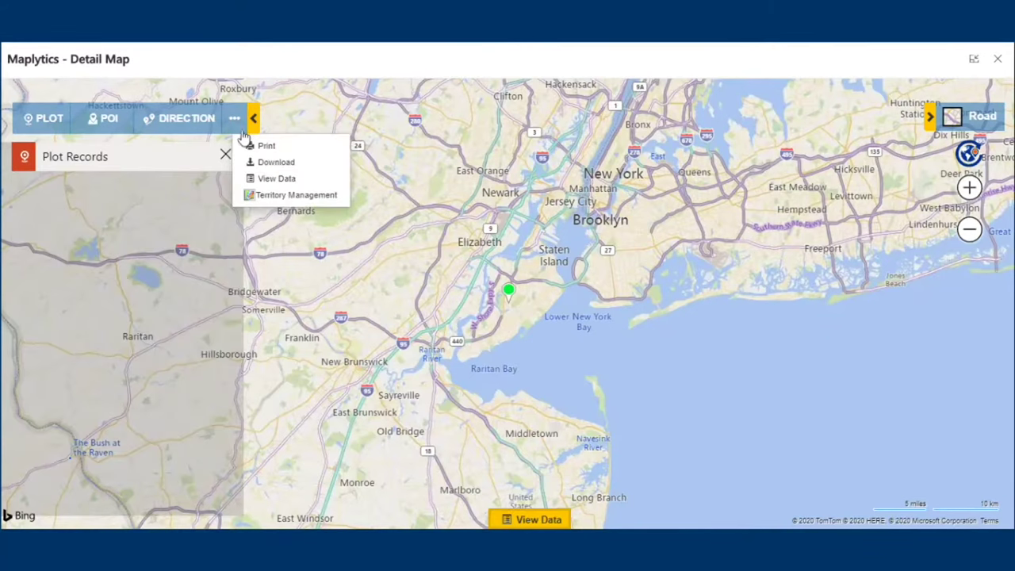
pyautogui.click(283, 197)
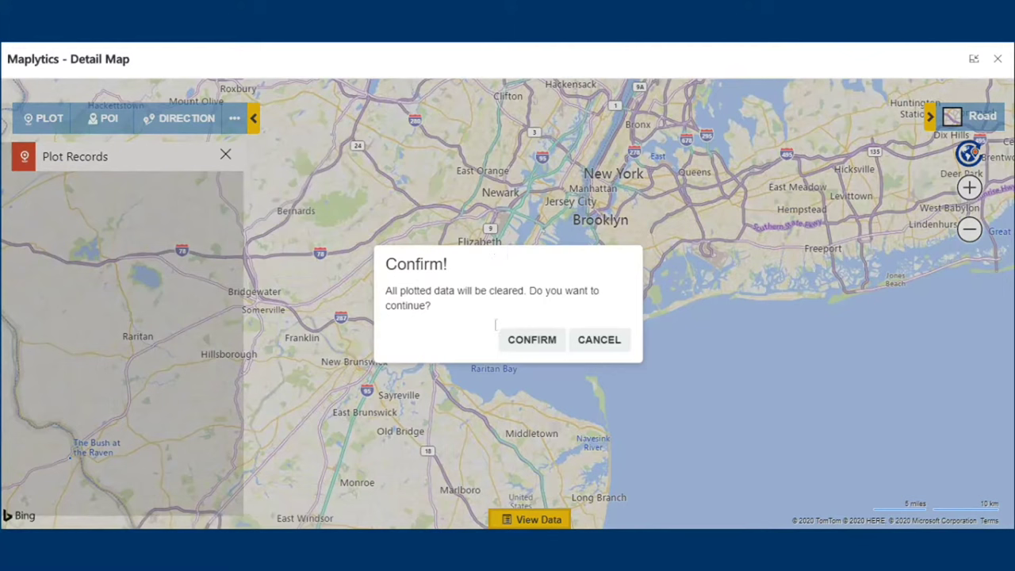
pyautogui.click(539, 347)
pyautogui.click(202, 213)
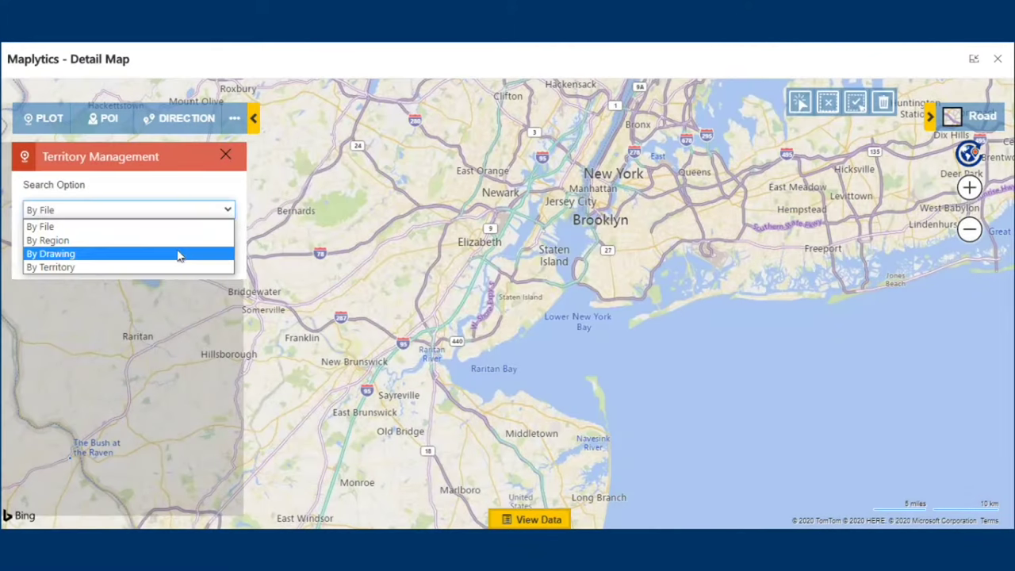
pyautogui.click(176, 267)
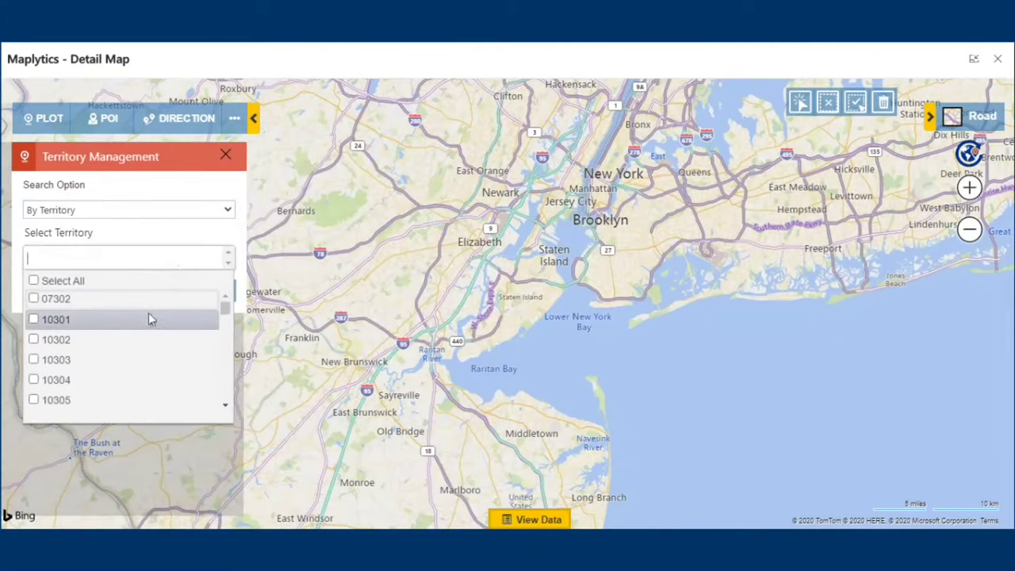
pyautogui.click(150, 318)
pyautogui.click(202, 317)
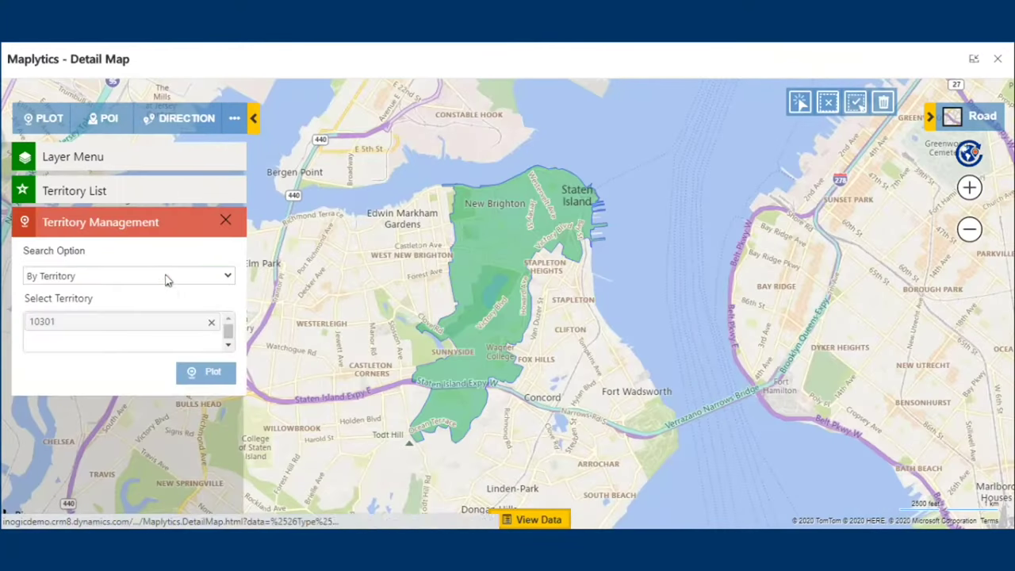
# Switch to By Drawing, draw a freehand line across 10301, and select the territory.
pyautogui.click(164, 276)
pyautogui.click(143, 319)
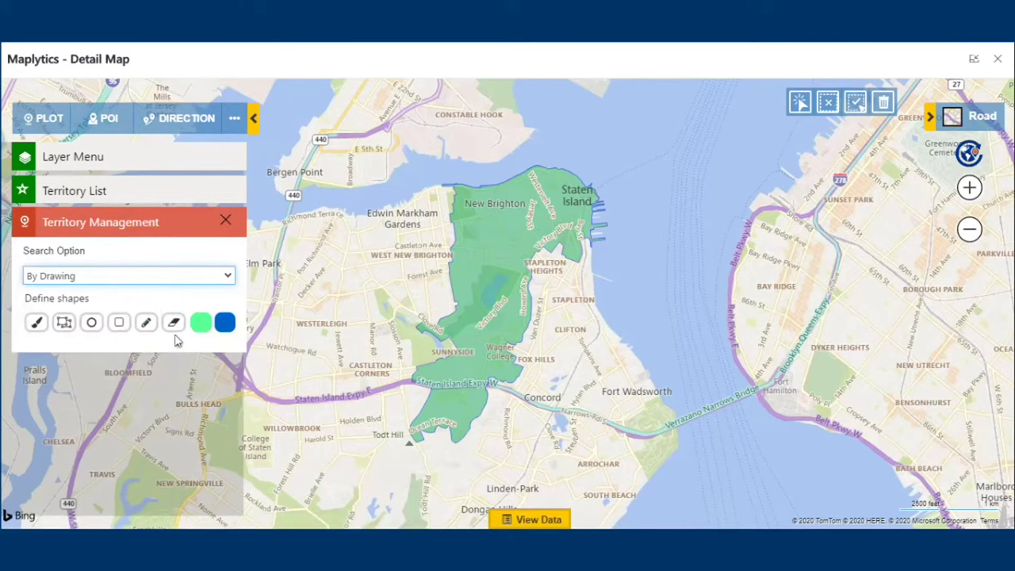
pyautogui.click(38, 325)
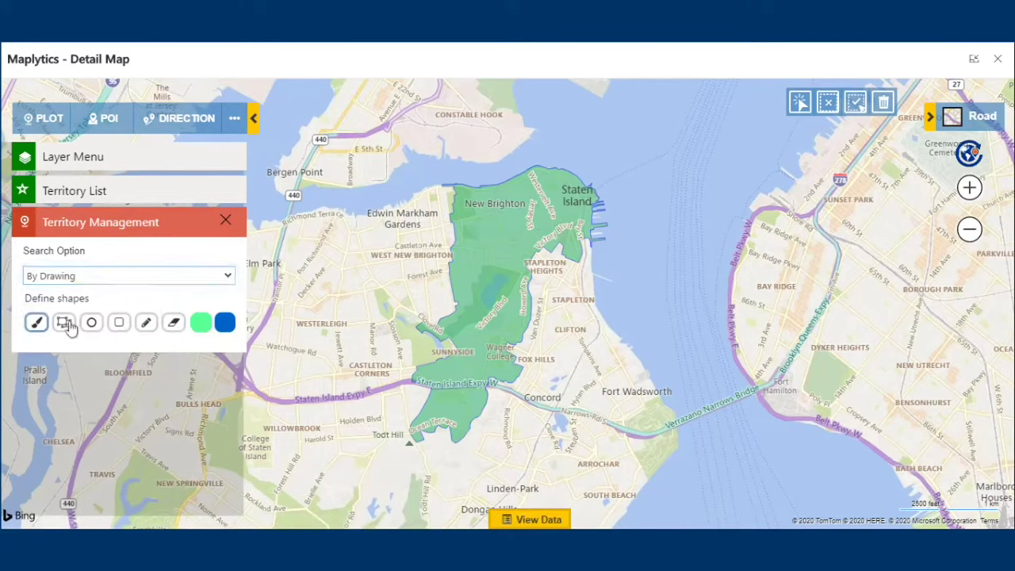
pyautogui.moveTo(444, 272); pyautogui.dragTo(574, 267)
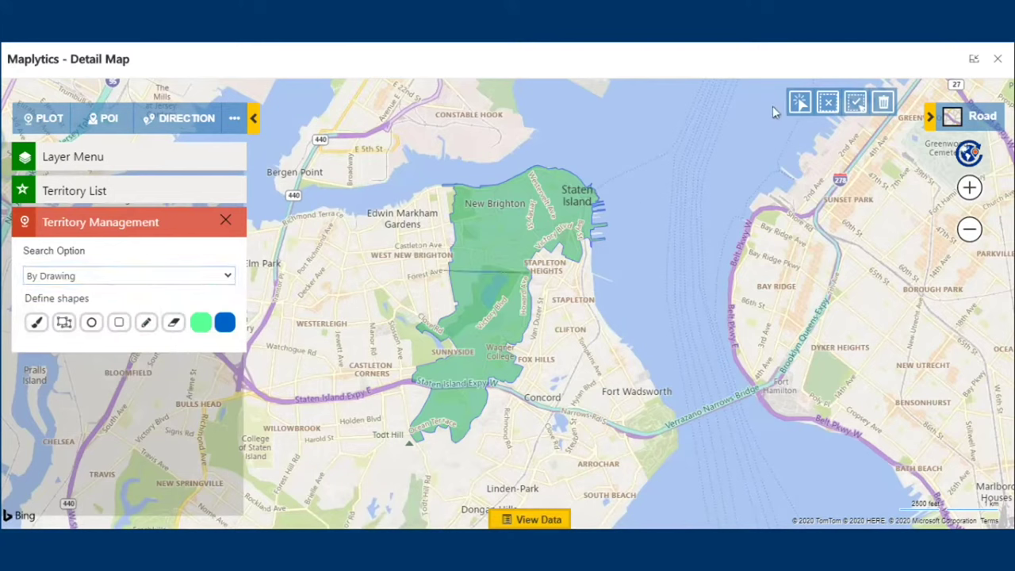
pyautogui.click(800, 101)
pyautogui.click(510, 237)
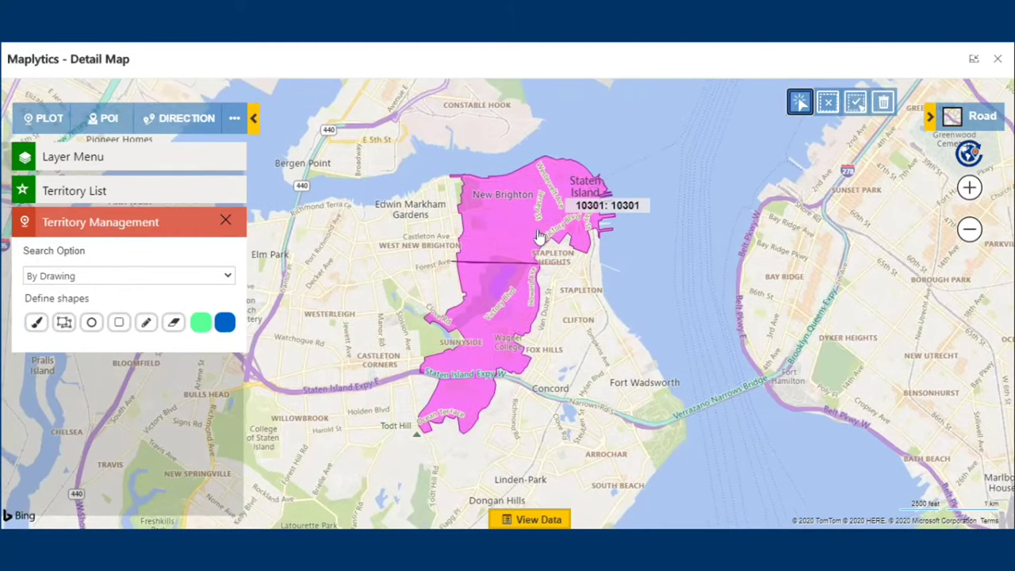
# Split territory 10301 along the drawn line with Shape Operation > Difference.
pyautogui.rightClick(538, 236)
pyautogui.moveTo(604, 267)
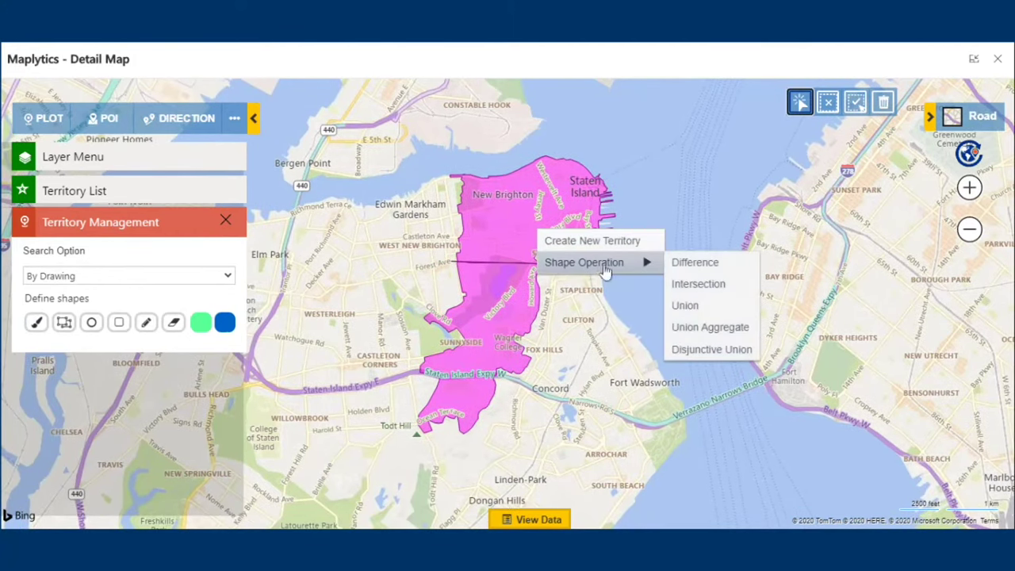
pyautogui.click(690, 262)
pyautogui.click(796, 107)
pyautogui.click(512, 227)
# Save the northern part as new territory 'Sub Part of 103' with the suggested manager.
pyautogui.rightClick(512, 227)
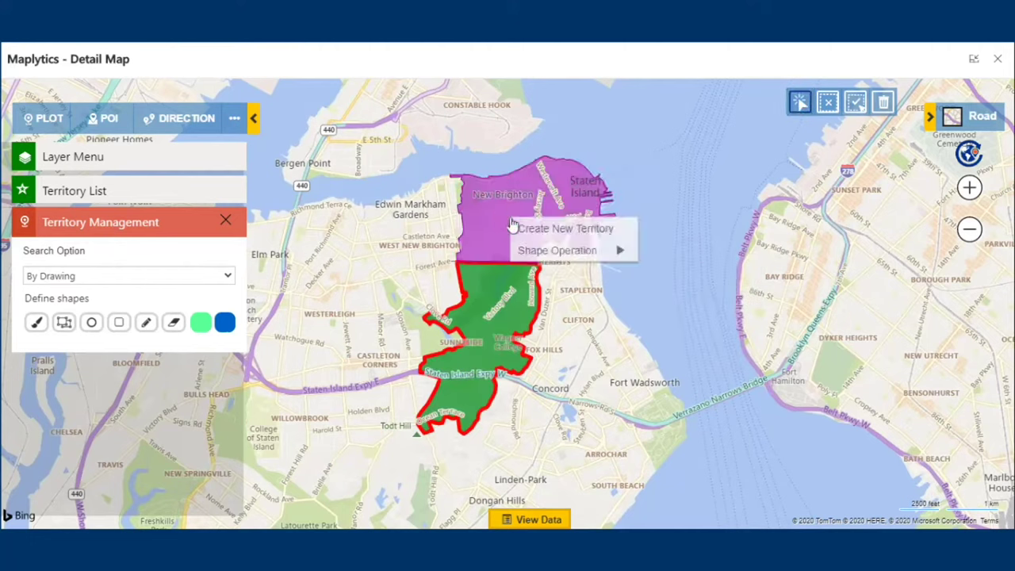
pyautogui.click(525, 230)
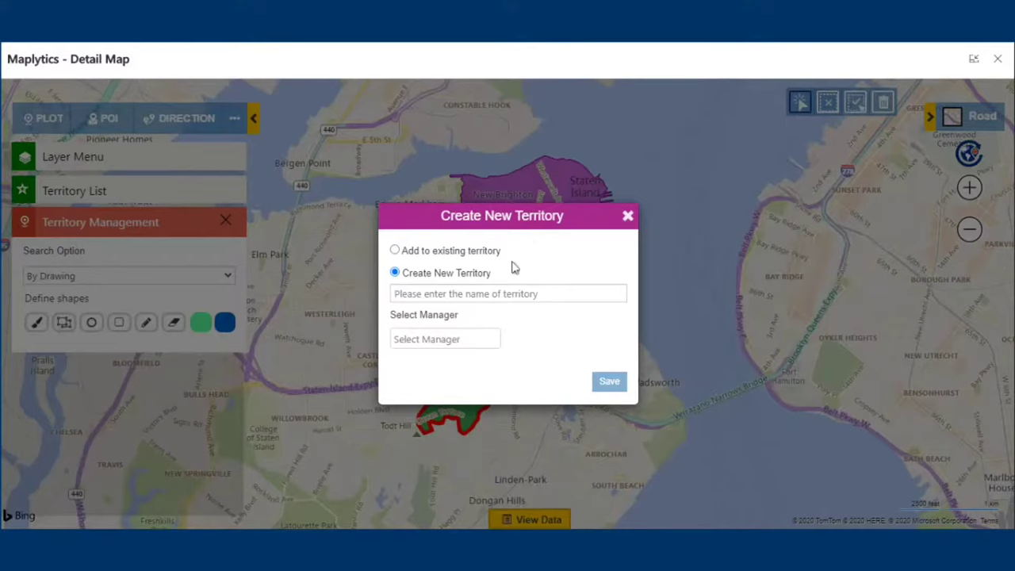
pyautogui.click(510, 298)
pyautogui.write('Sub Part of 10301')
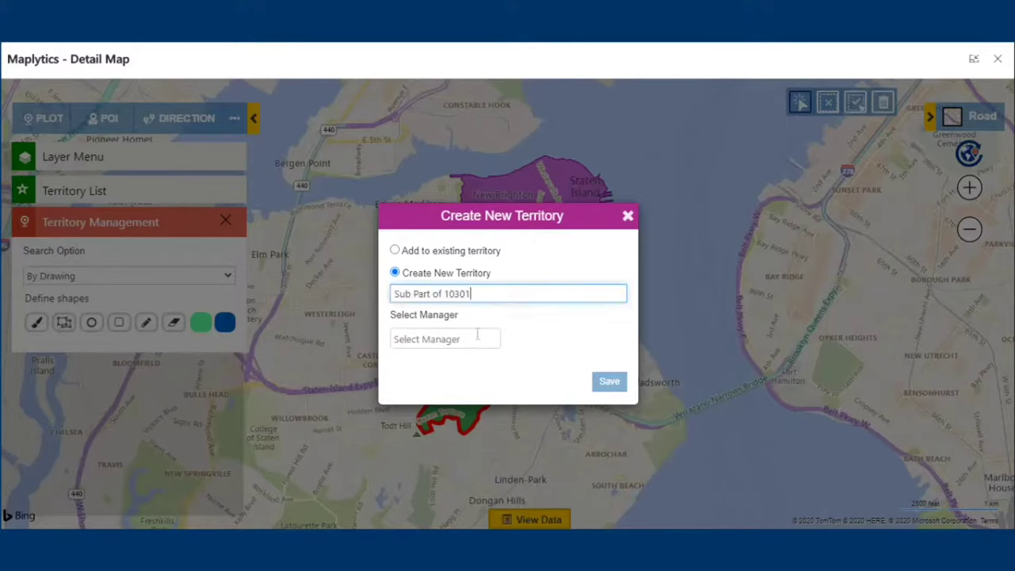
pyautogui.click(477, 333)
pyautogui.write('w')
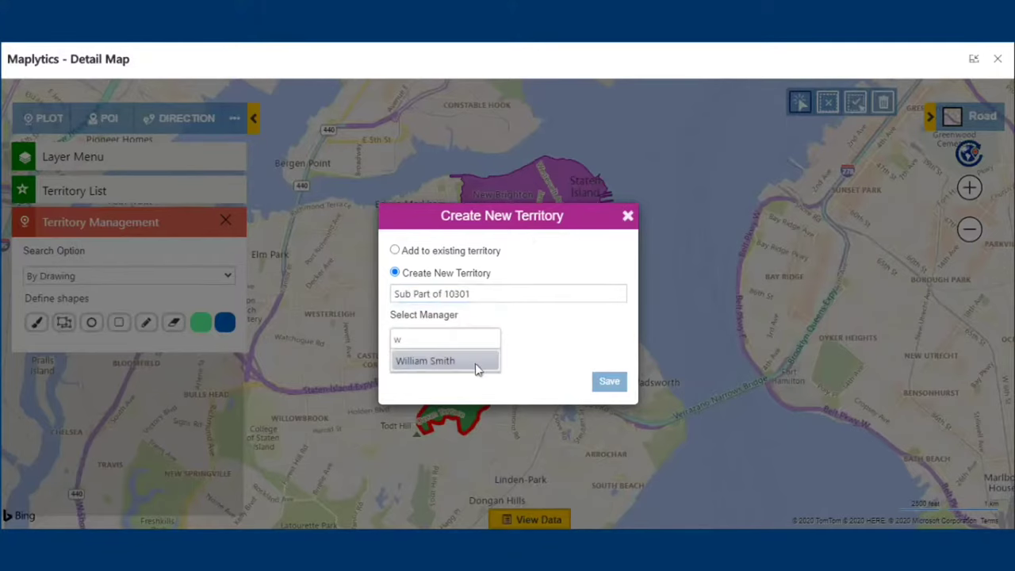
pyautogui.click(477, 361)
pyautogui.click(619, 386)
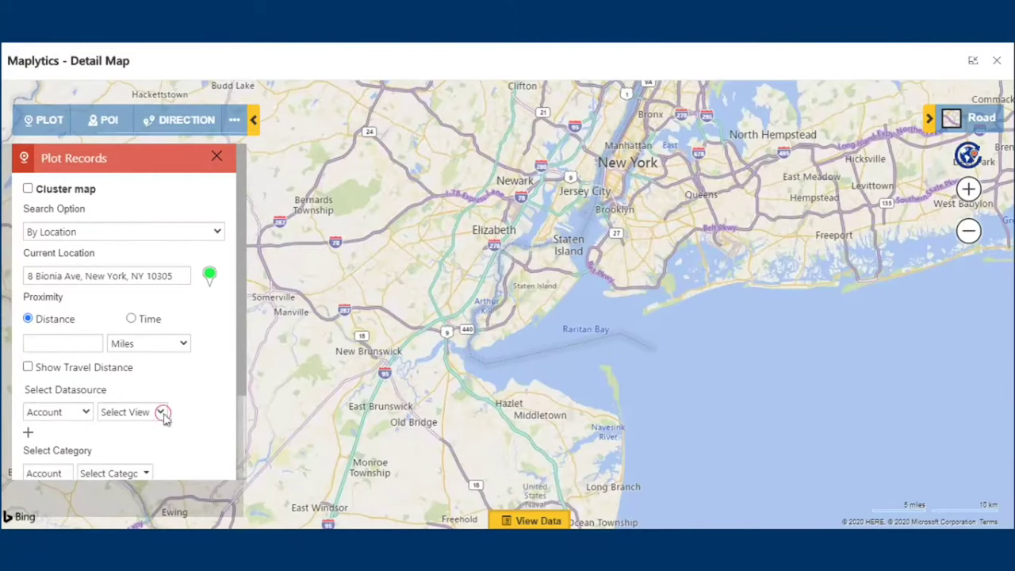
# Plot the accounts from the Mark to Reconnect marketing list view.
pyautogui.click(163, 413)
pyautogui.scroll(-5, 177, 382)
pyautogui.scroll(-5, 178, 382)
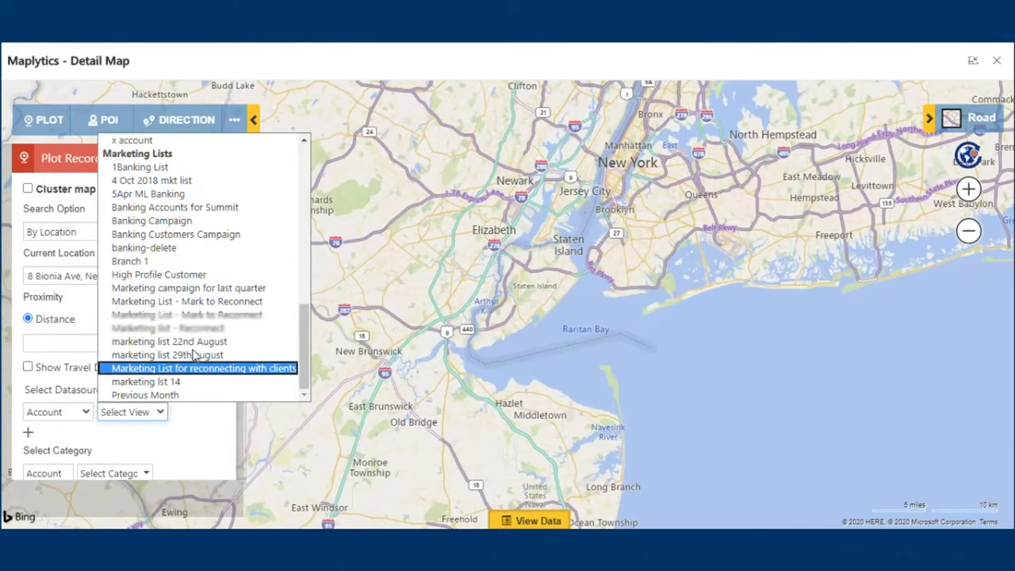
pyautogui.click(186, 297)
pyautogui.scroll(-1, 188, 389)
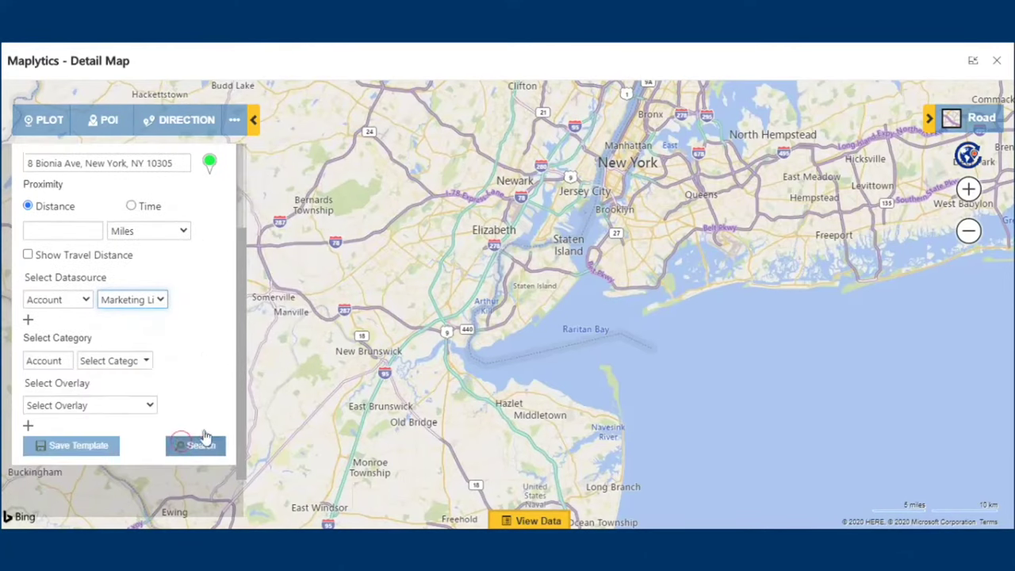
pyautogui.click(196, 444)
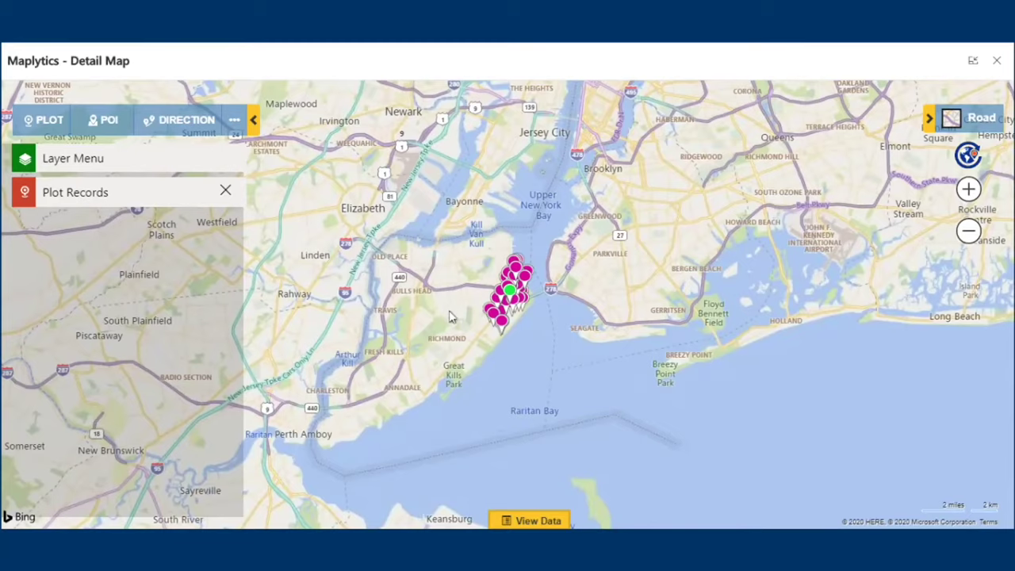
pyautogui.scroll(3, 432, 309)
pyautogui.moveTo(463, 324); pyautogui.dragTo(317, 322)
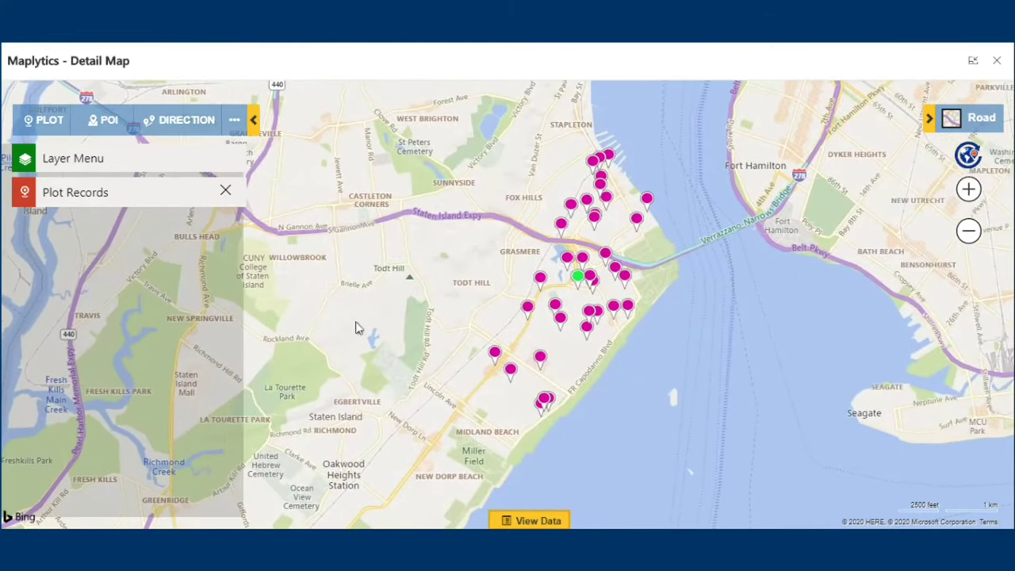
# Re-search with 2,1.5,1 mile rings and travel distance, then show the records table.
pyautogui.click(166, 195)
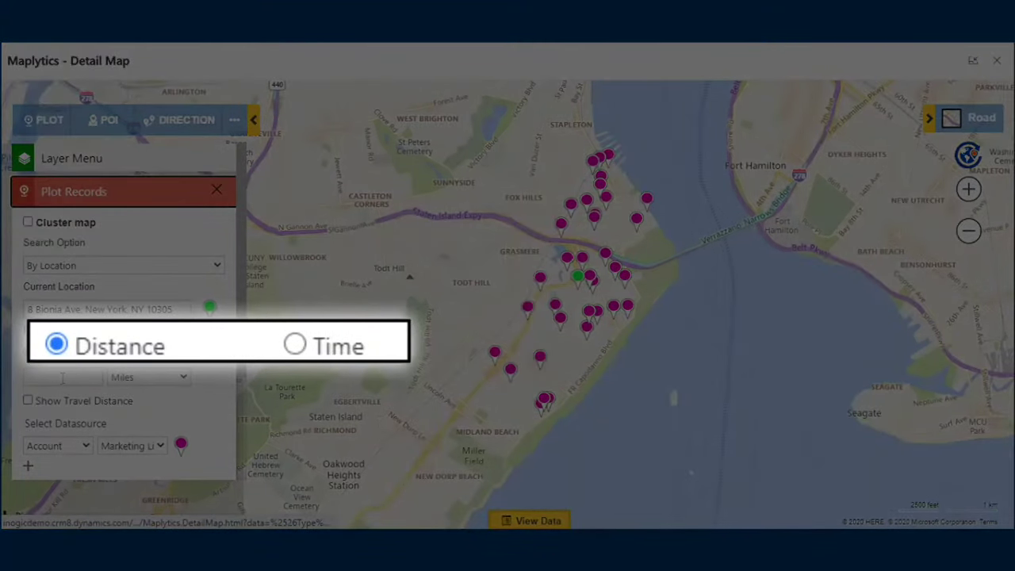
pyautogui.click(62, 378)
pyautogui.write('2')
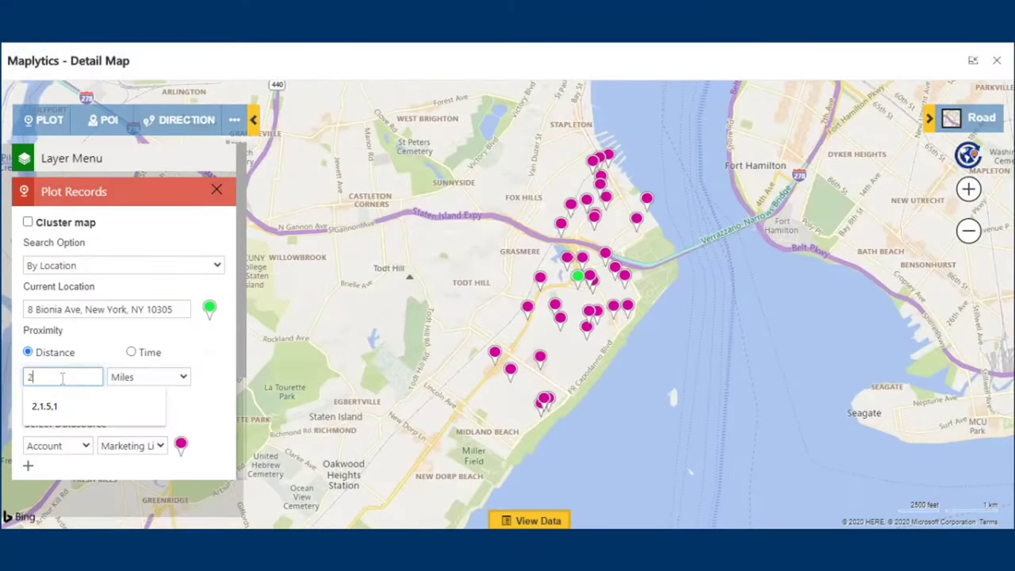
pyautogui.write('.')
pyautogui.press('BackSpace')
pyautogui.write(',1.5,1')
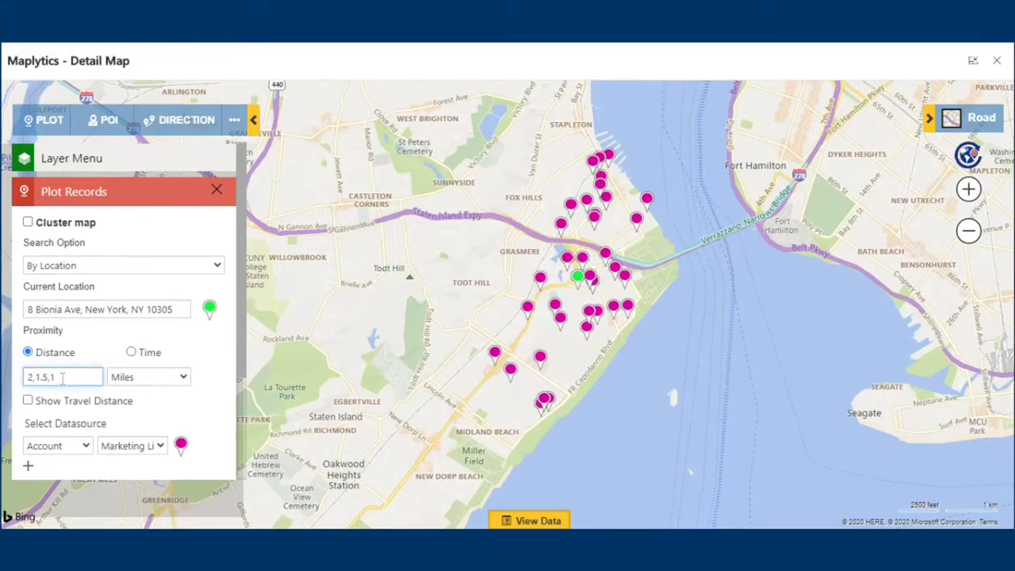
pyautogui.click(28, 400)
pyautogui.scroll(-1, 143, 423)
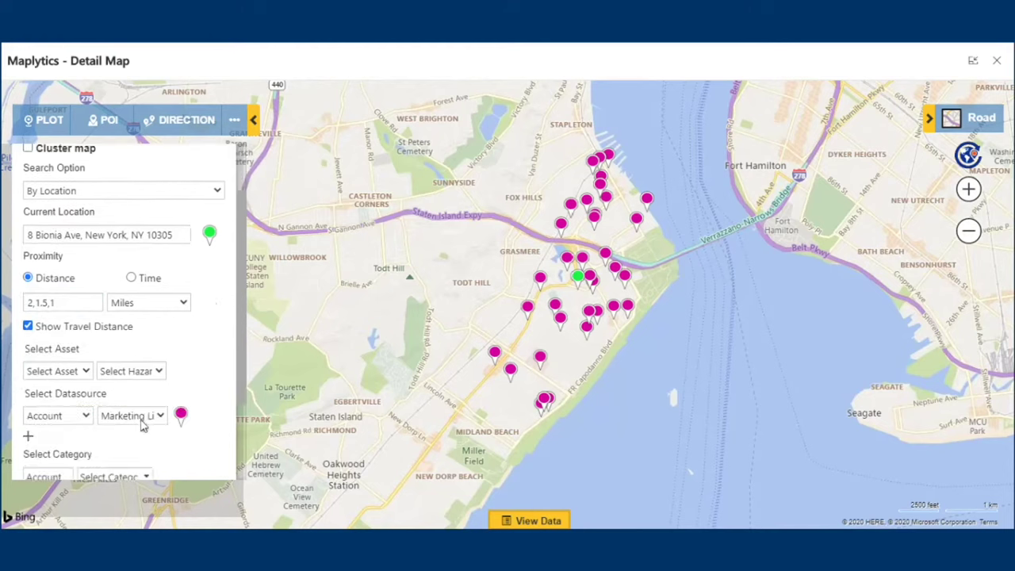
pyautogui.scroll(-2, 155, 450)
pyautogui.click(195, 446)
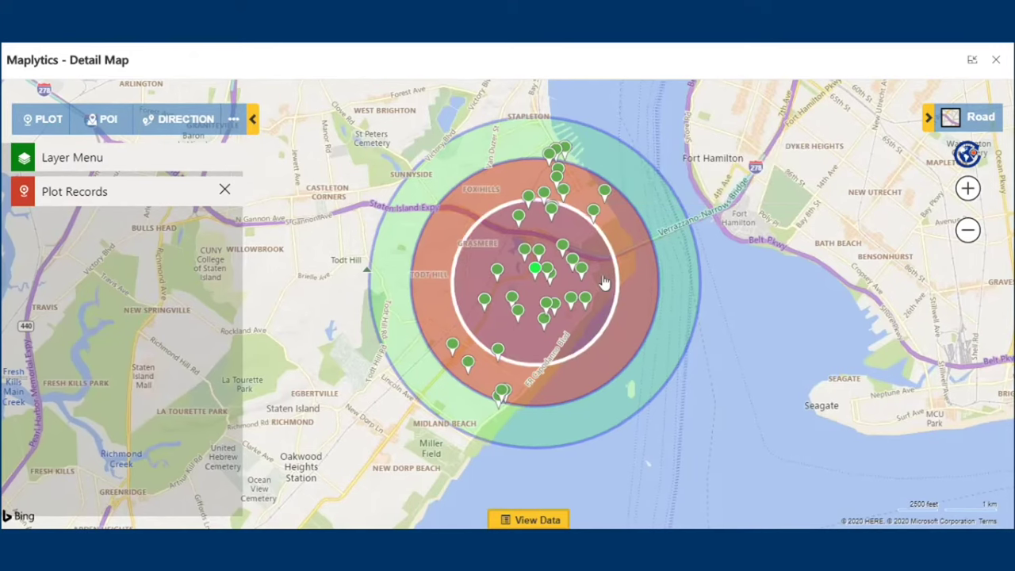
pyautogui.click(604, 282)
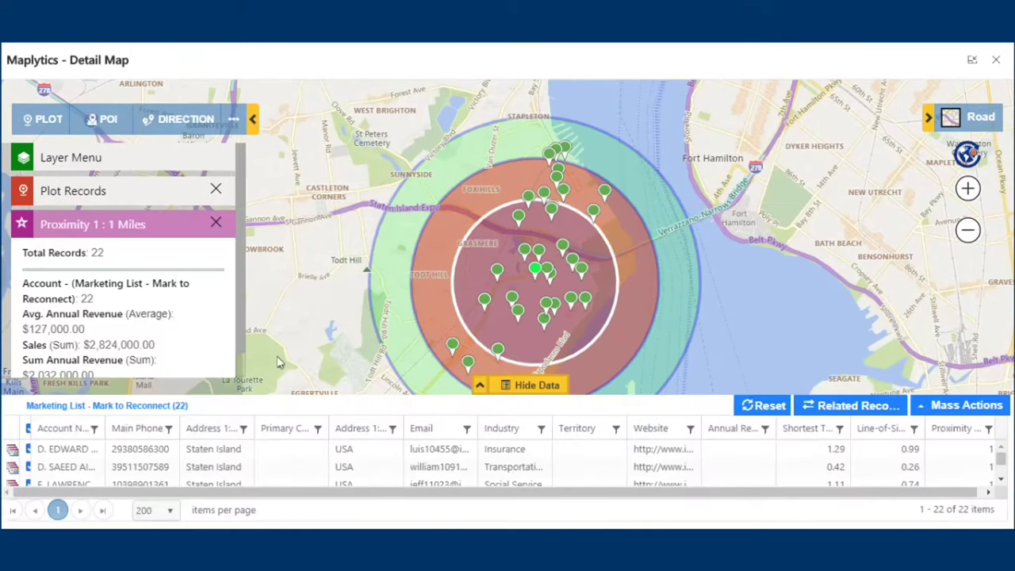
# Email the listed accounts as To recipients using the Account Reconnect template, and confirm.
pyautogui.click(949, 418)
pyautogui.scroll(2, 958, 368)
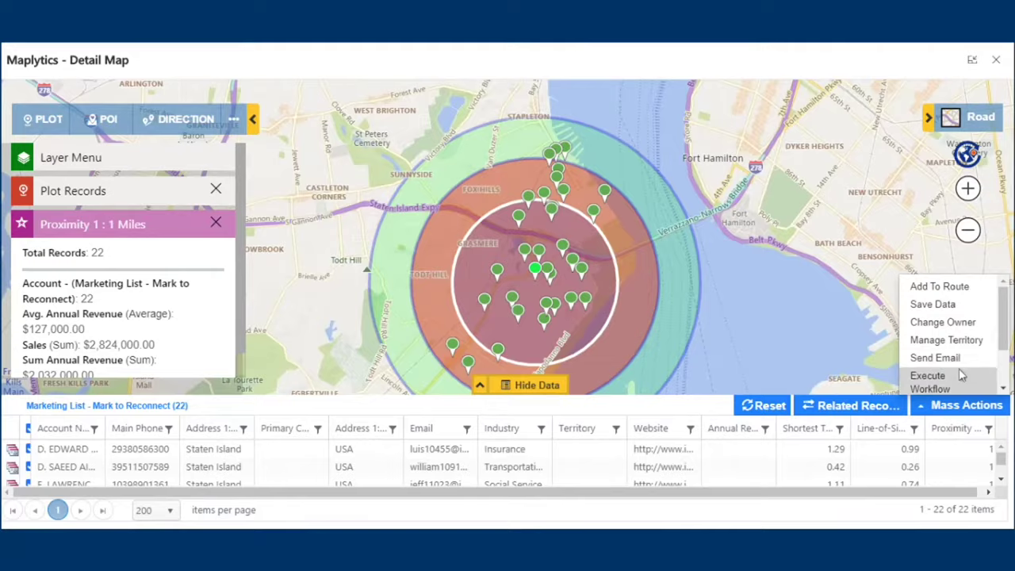
pyautogui.click(951, 357)
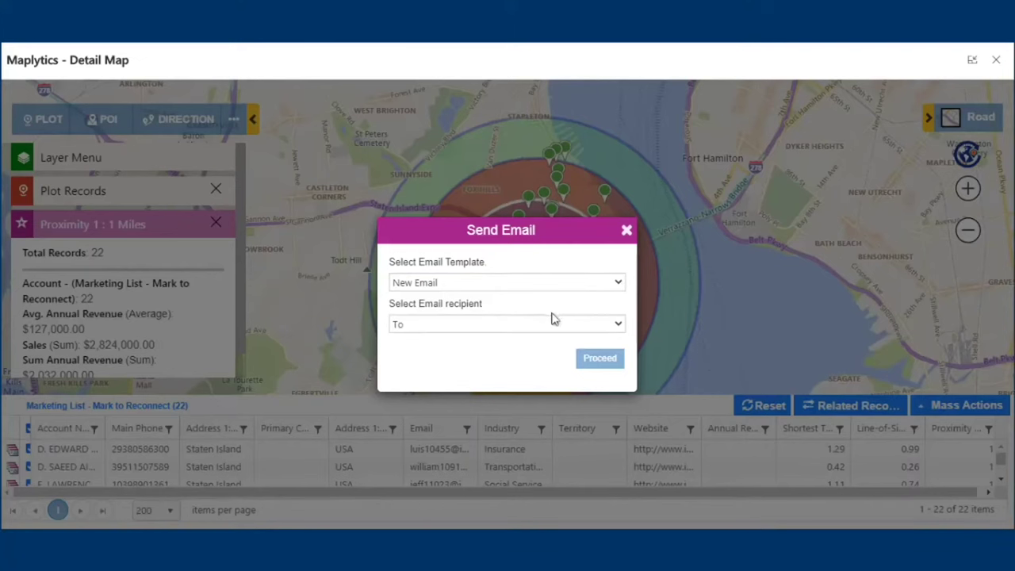
pyautogui.click(560, 281)
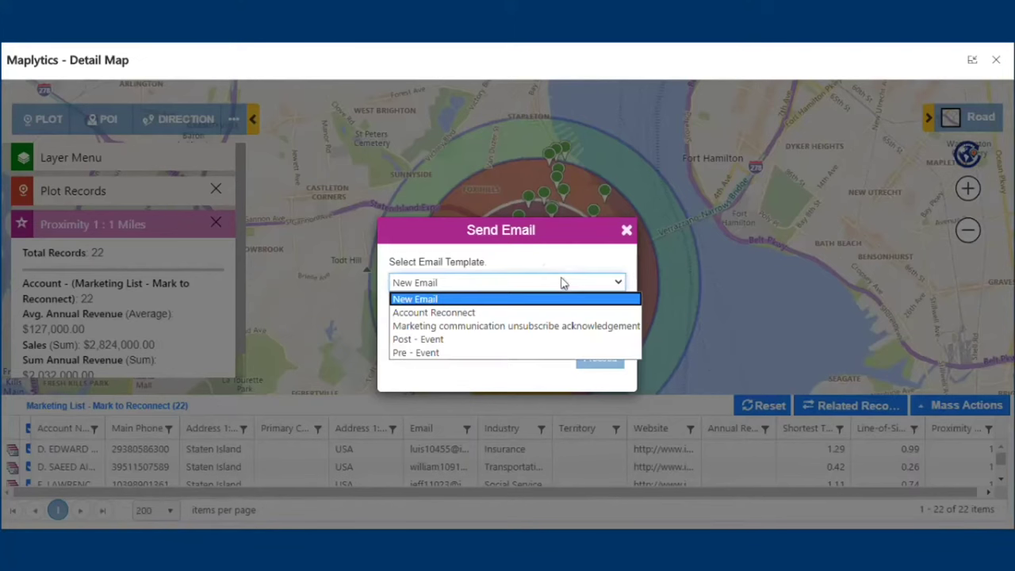
pyautogui.click(433, 312)
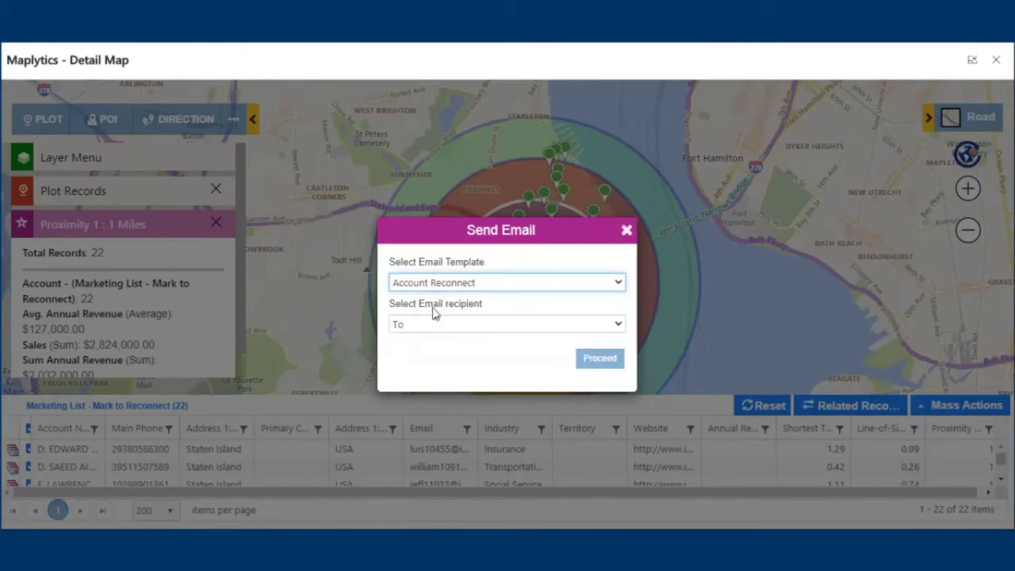
pyautogui.click(474, 325)
pyautogui.click(461, 340)
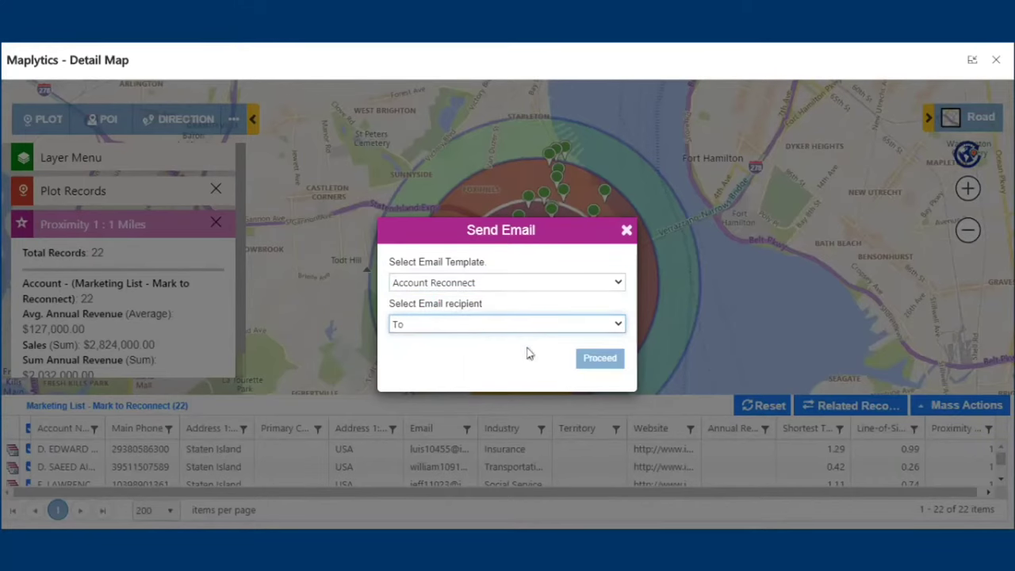
pyautogui.click(594, 359)
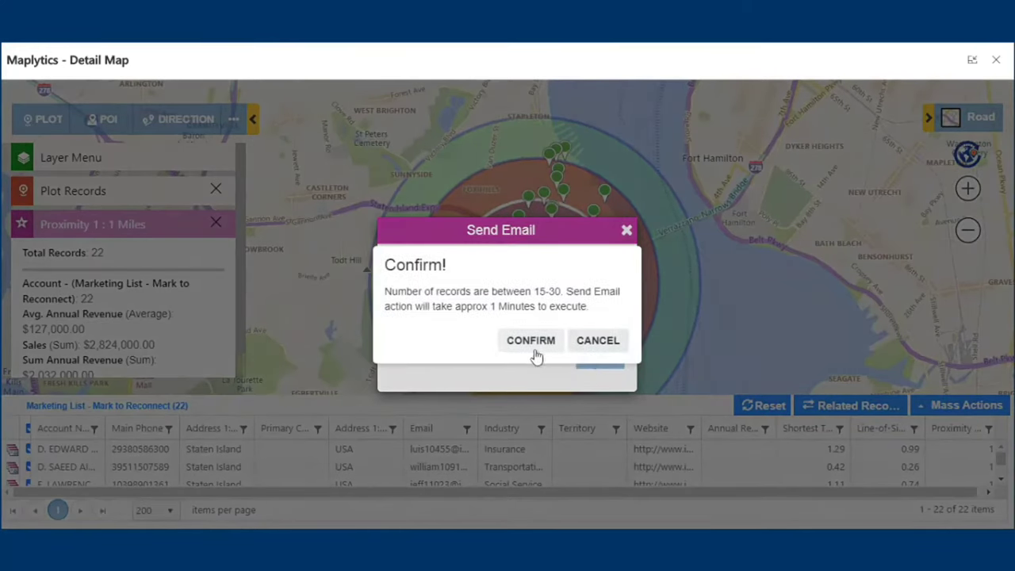
pyautogui.click(533, 343)
pyautogui.click(626, 285)
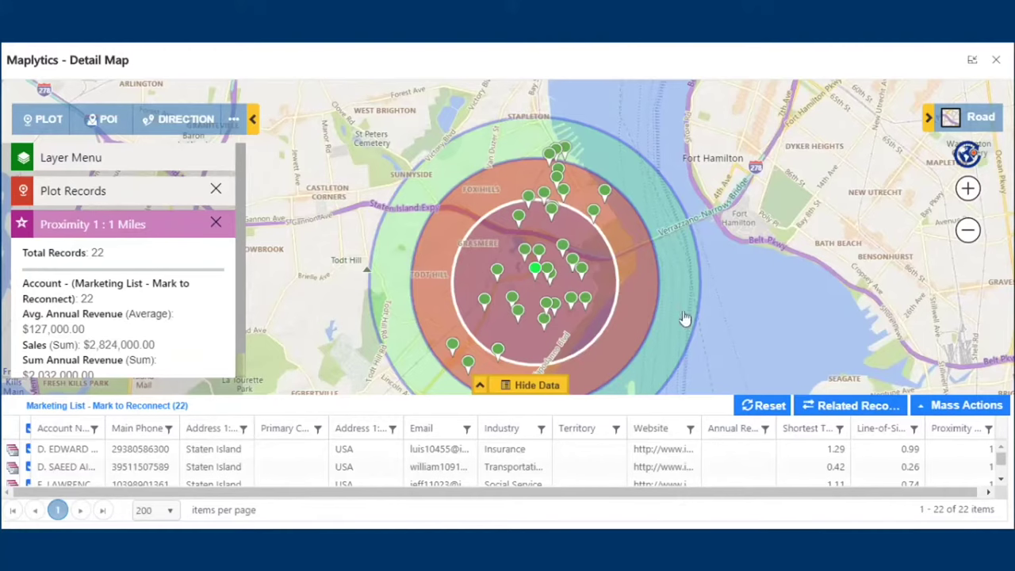